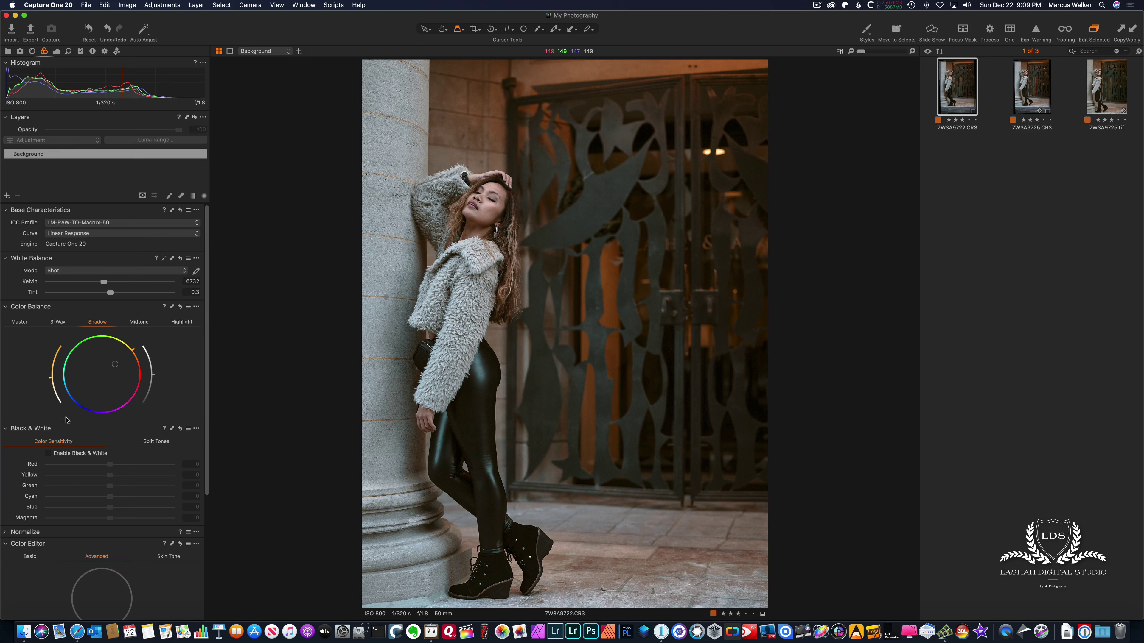
# Step: Create a cloned variant of the photo 7W3A9722.CR3
pyautogui.rightClick(473, 208)
pyautogui.moveTo(525, 267)
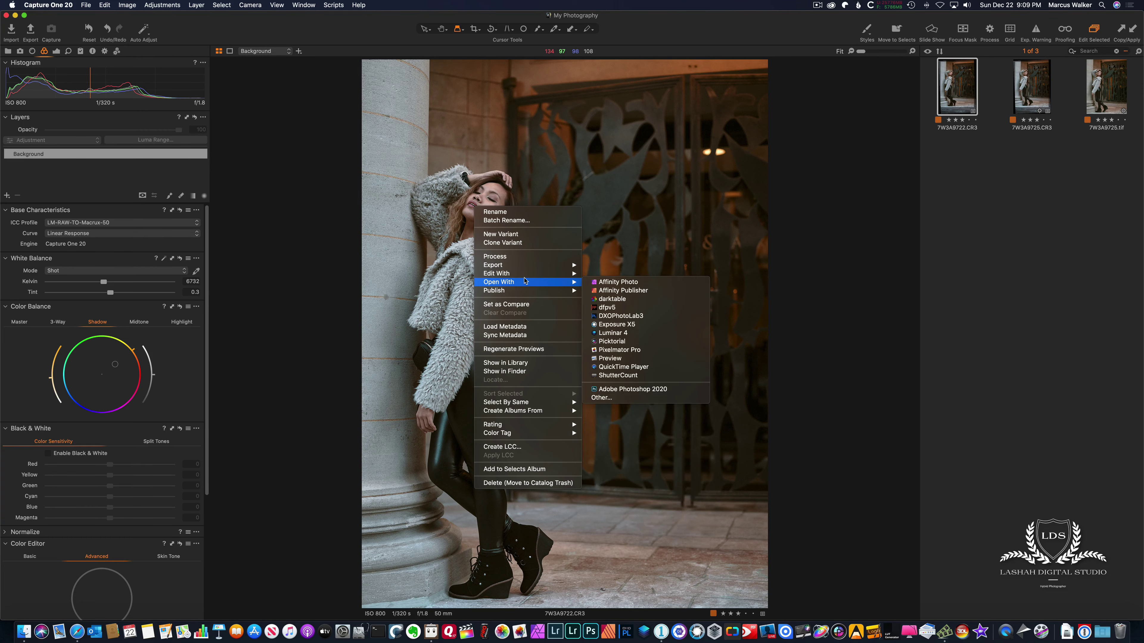
pyautogui.click(526, 243)
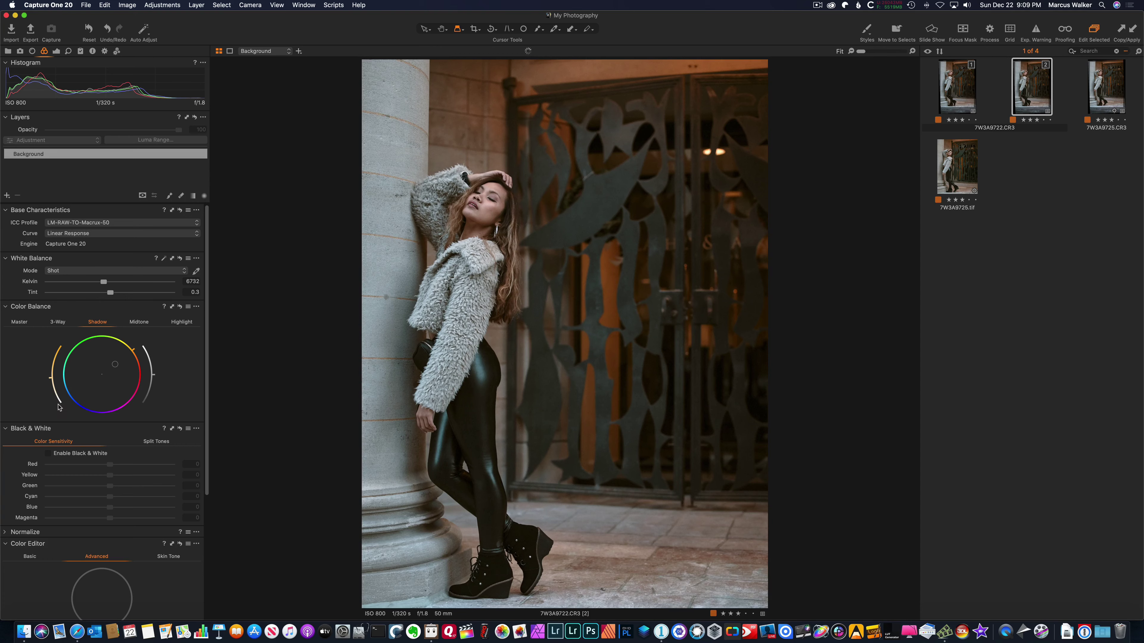
# Step: Try the built-in Black & White conversion on the cloned variant and undo it
pyautogui.click(48, 453)
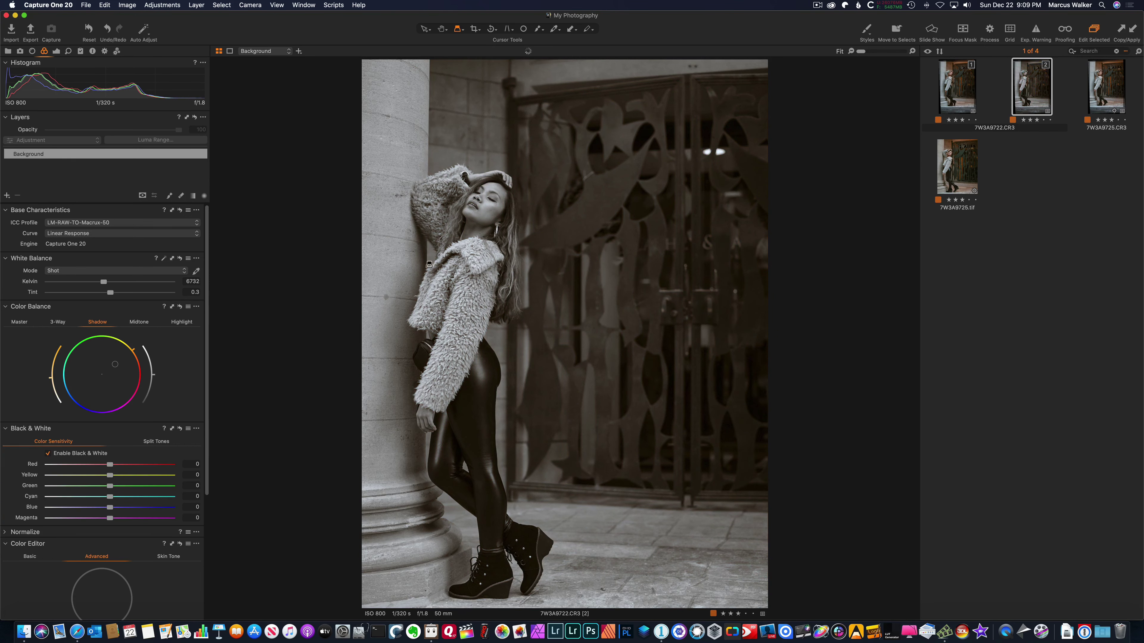
pyautogui.press('super+z')
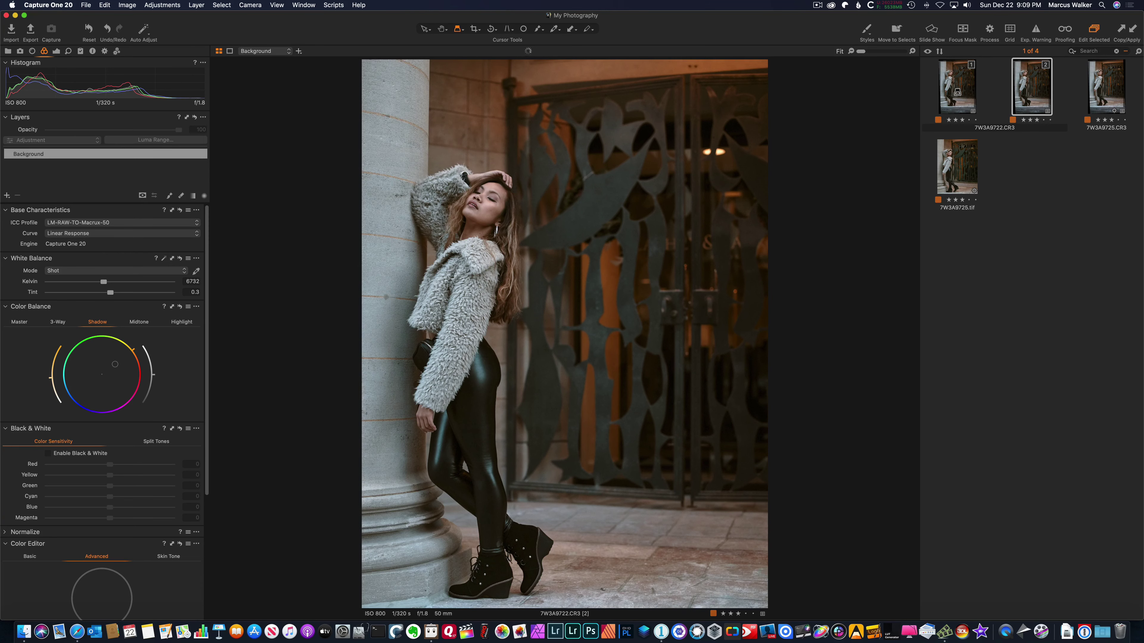
# Step: Send the first variant of 7W3A9722.CR3 to Silver Efex Pro 2 as a 16-bit TIFF with the sRGB Color Space Profile
pyautogui.click(957, 87)
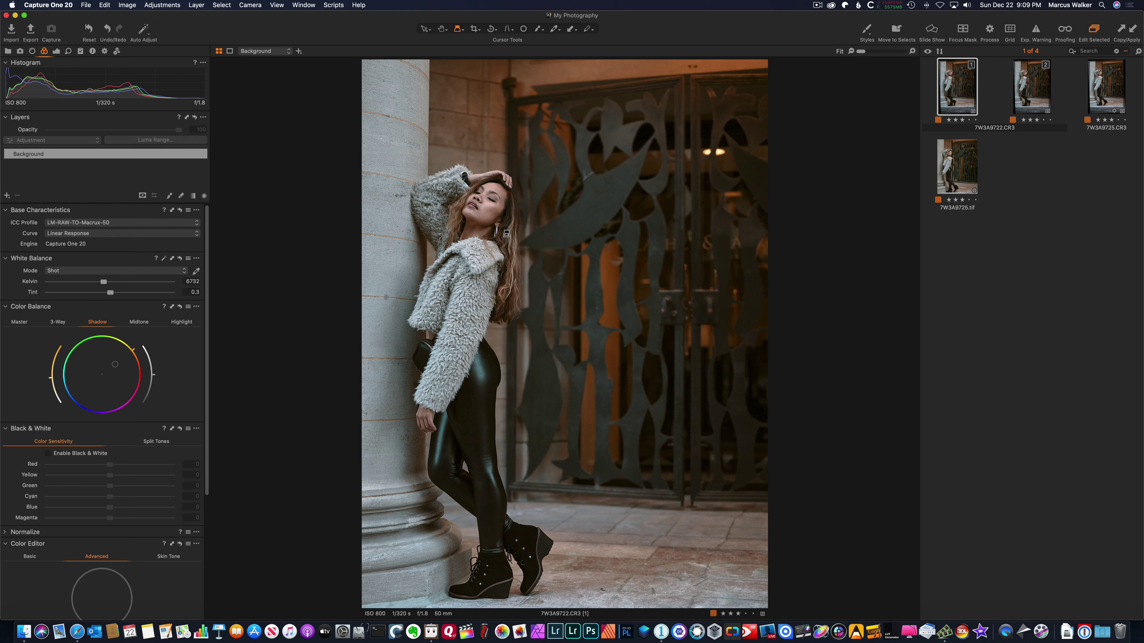
pyautogui.rightClick(556, 154)
pyautogui.moveTo(584, 220)
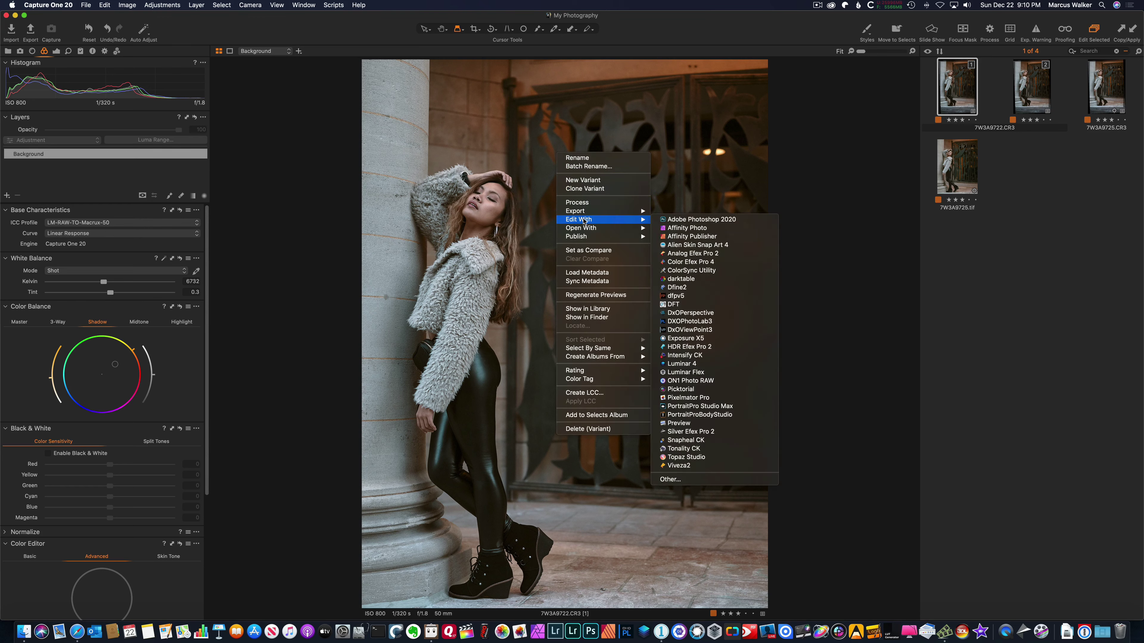
pyautogui.click(715, 432)
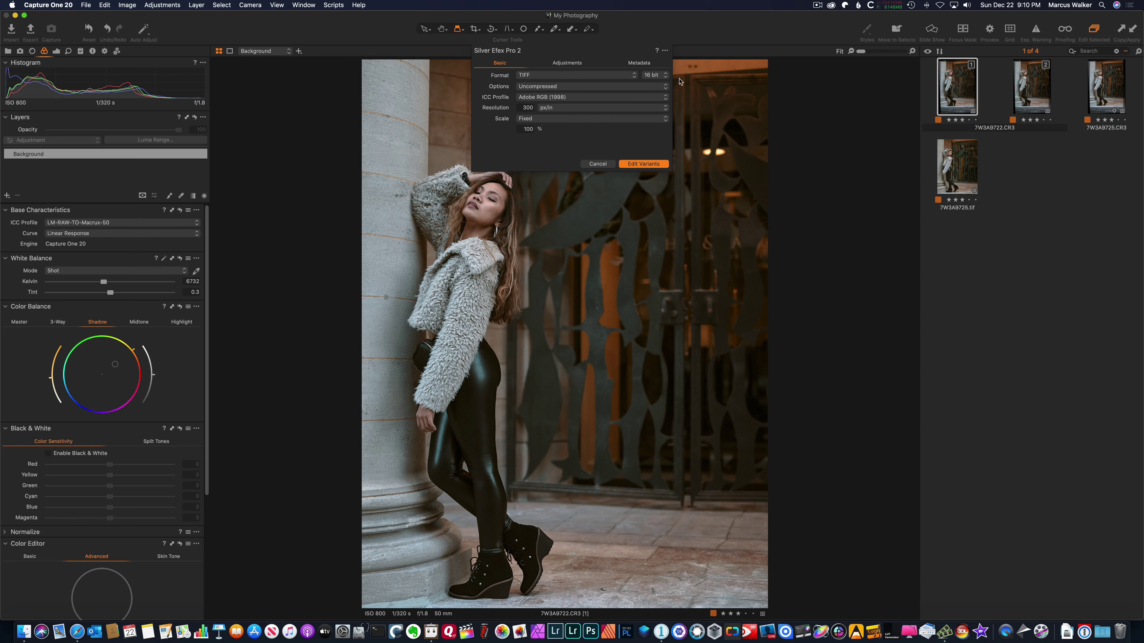
pyautogui.click(665, 99)
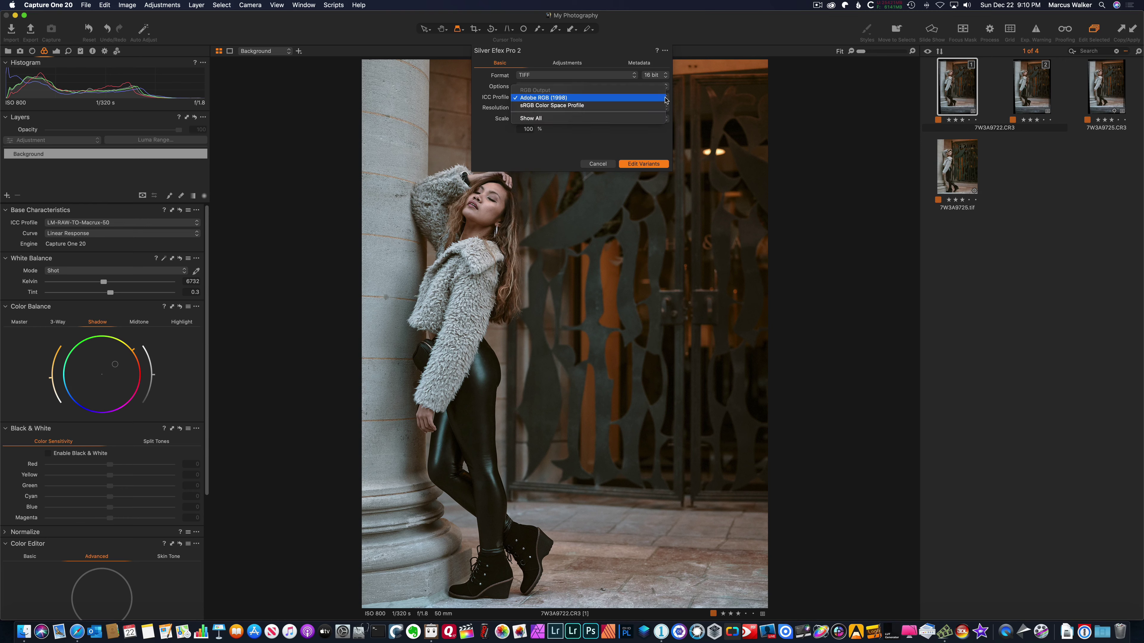
pyautogui.click(650, 106)
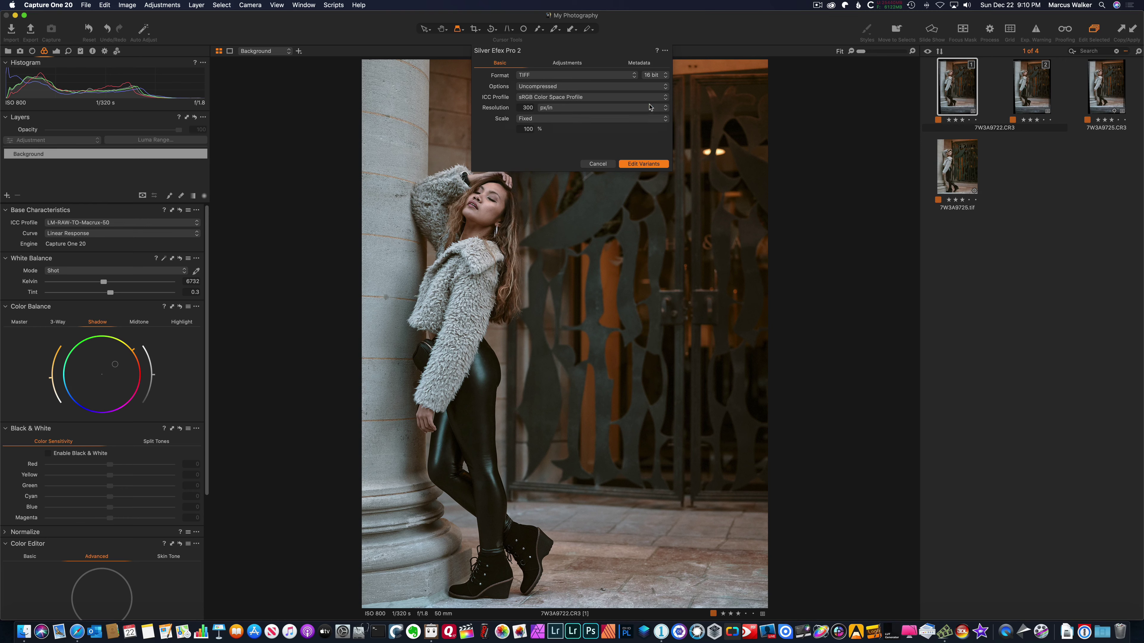
pyautogui.click(643, 163)
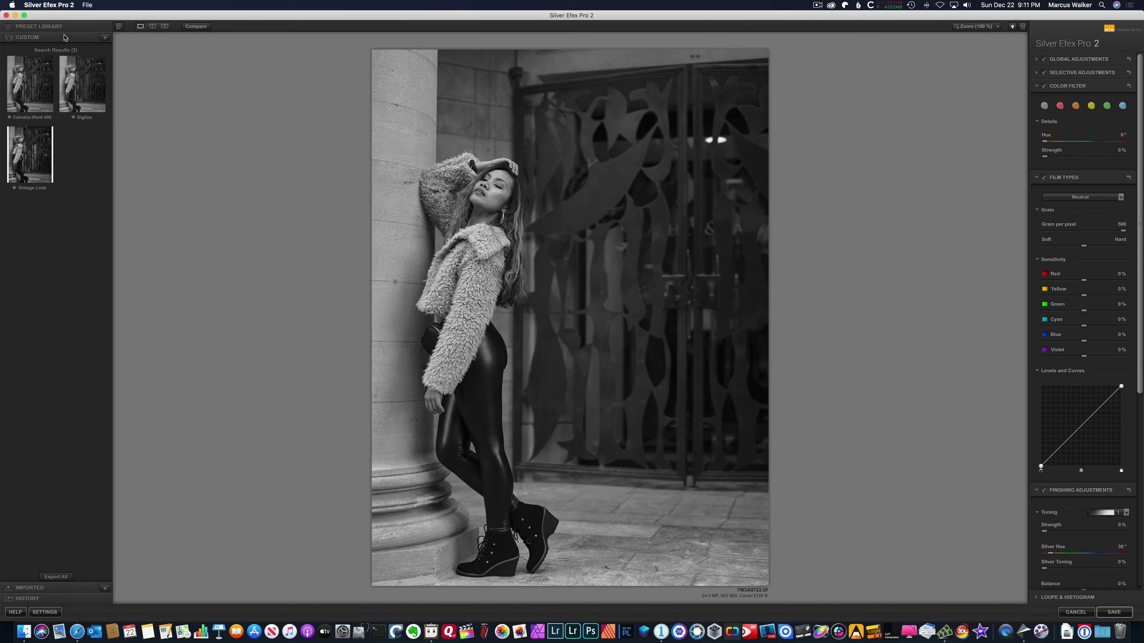
# Step: Set global Brightness to 16% and lower its Highlights to about -33%, Midtones to about -25% and Shadows to about -21%
pyautogui.click(68, 26)
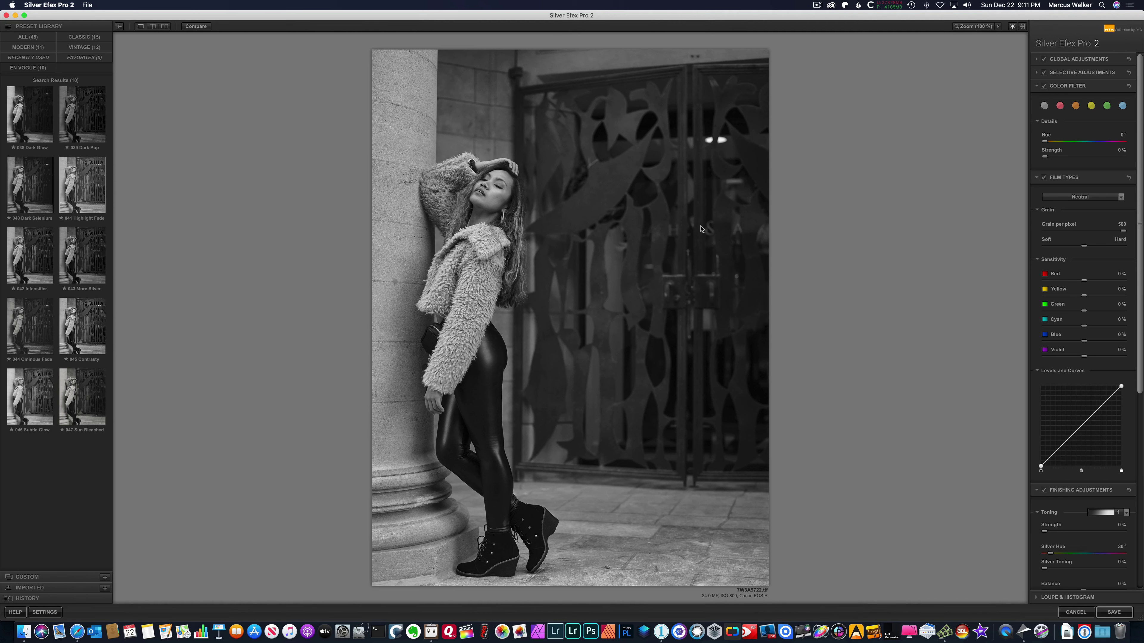
pyautogui.click(1036, 59)
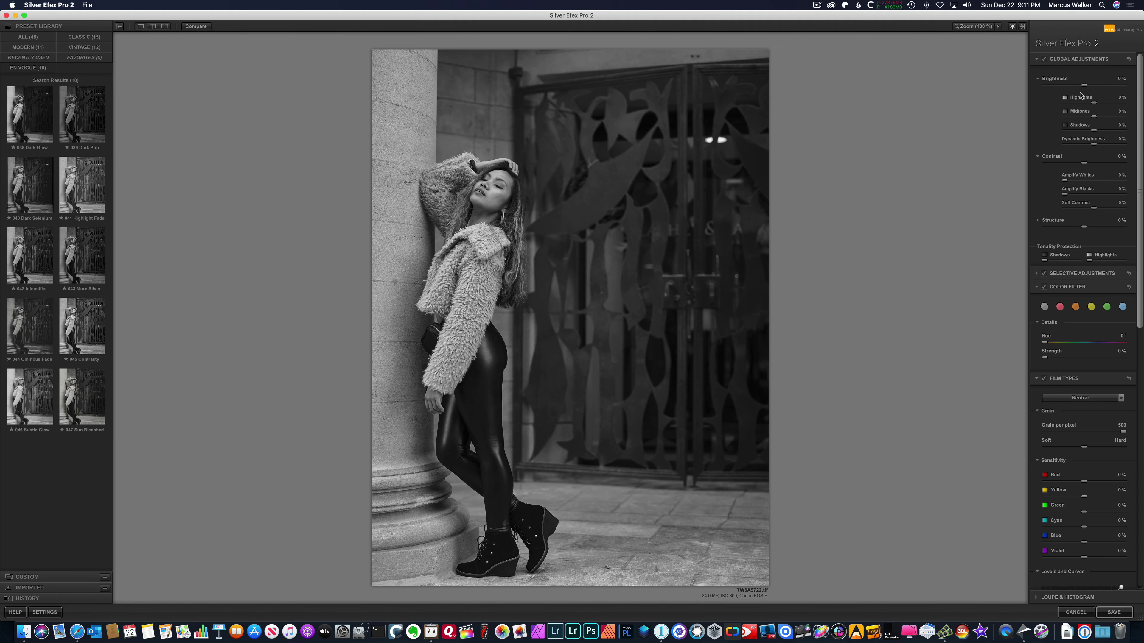
pyautogui.moveTo(1084, 85); pyautogui.dragTo(1089, 86)
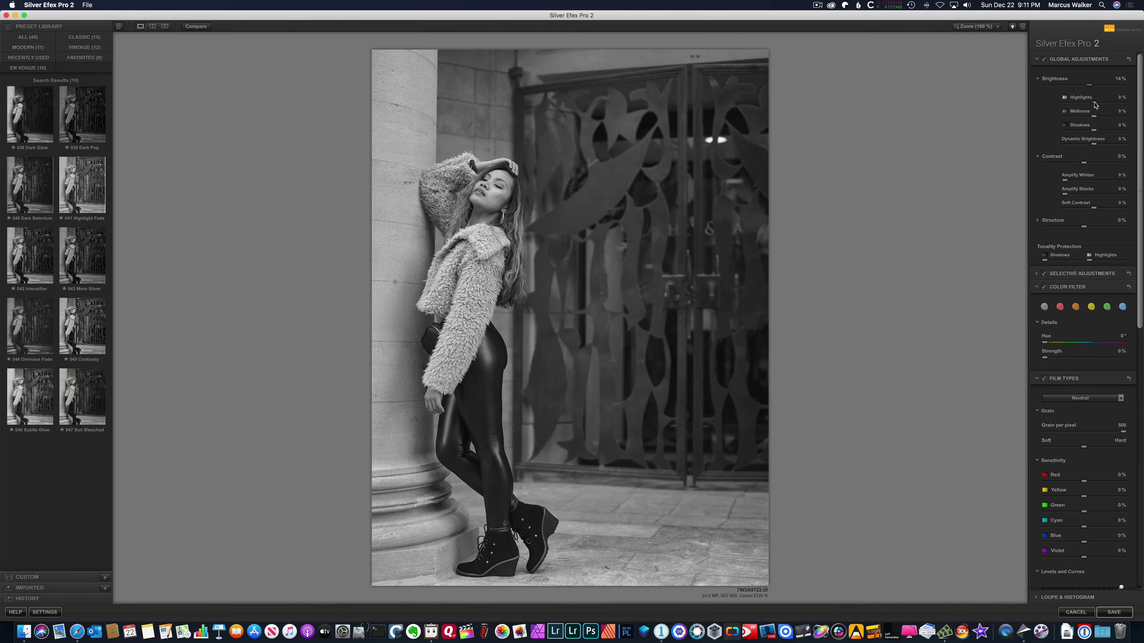
pyautogui.moveTo(1094, 103); pyautogui.dragTo(1088, 133)
pyautogui.moveTo(1094, 116); pyautogui.dragTo(1086, 119)
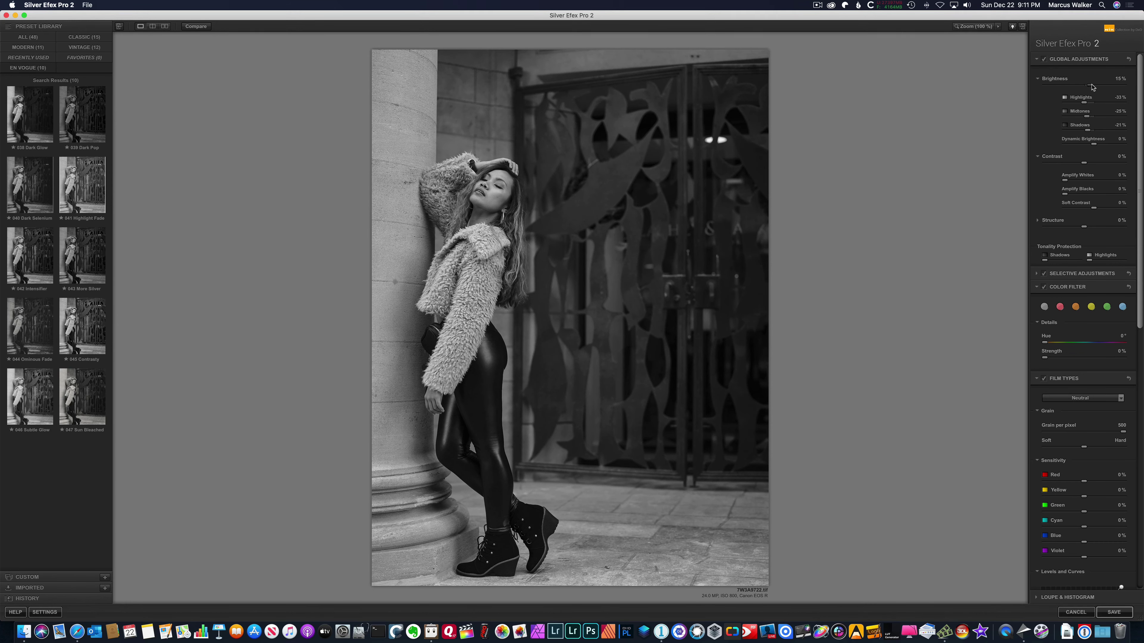
pyautogui.moveTo(1090, 85); pyautogui.dragTo(1092, 85)
# Step: Try Dynamic Brightness at about -67% and 46%, and reset it to 0%
pyautogui.moveTo(1095, 144); pyautogui.dragTo(1074, 147)
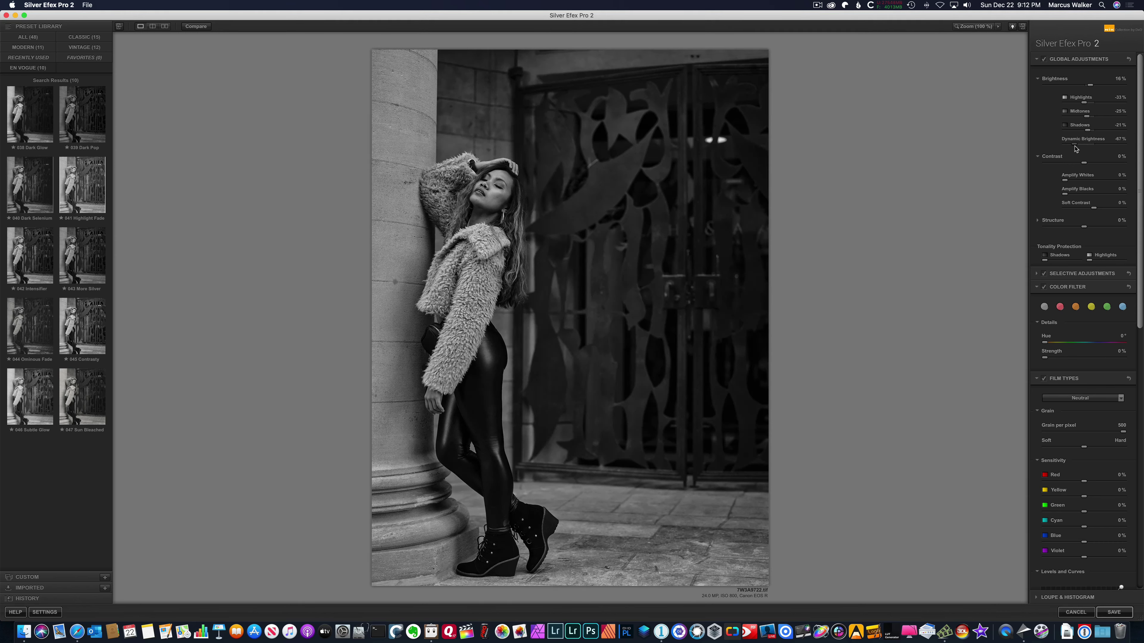
pyautogui.moveTo(1075, 147); pyautogui.dragTo(1107, 144)
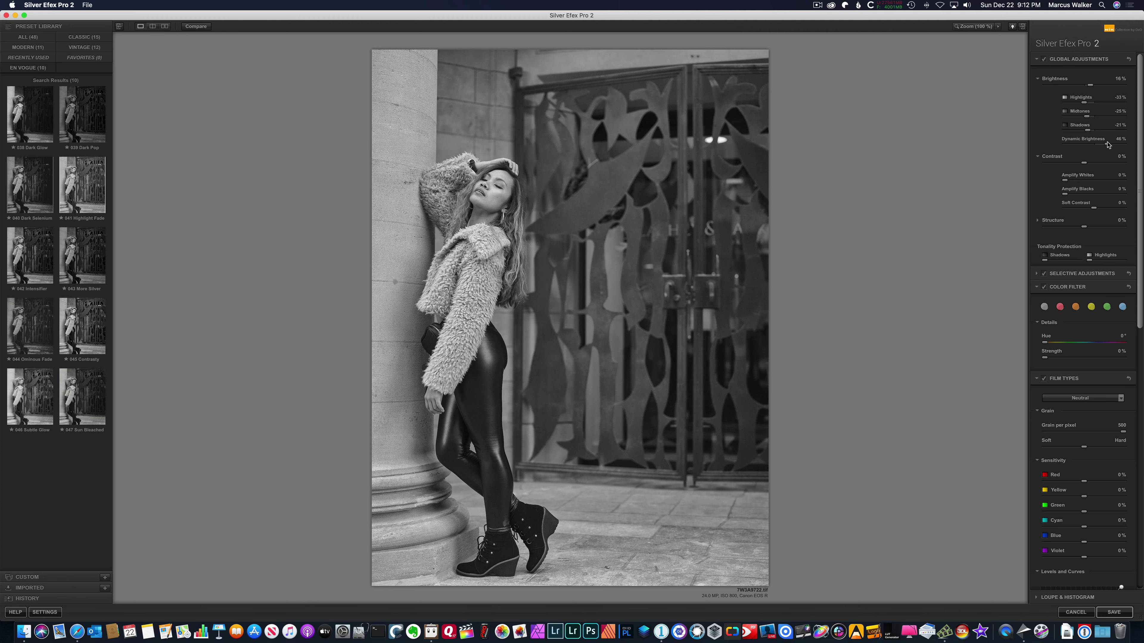
pyautogui.doubleClick(1107, 145)
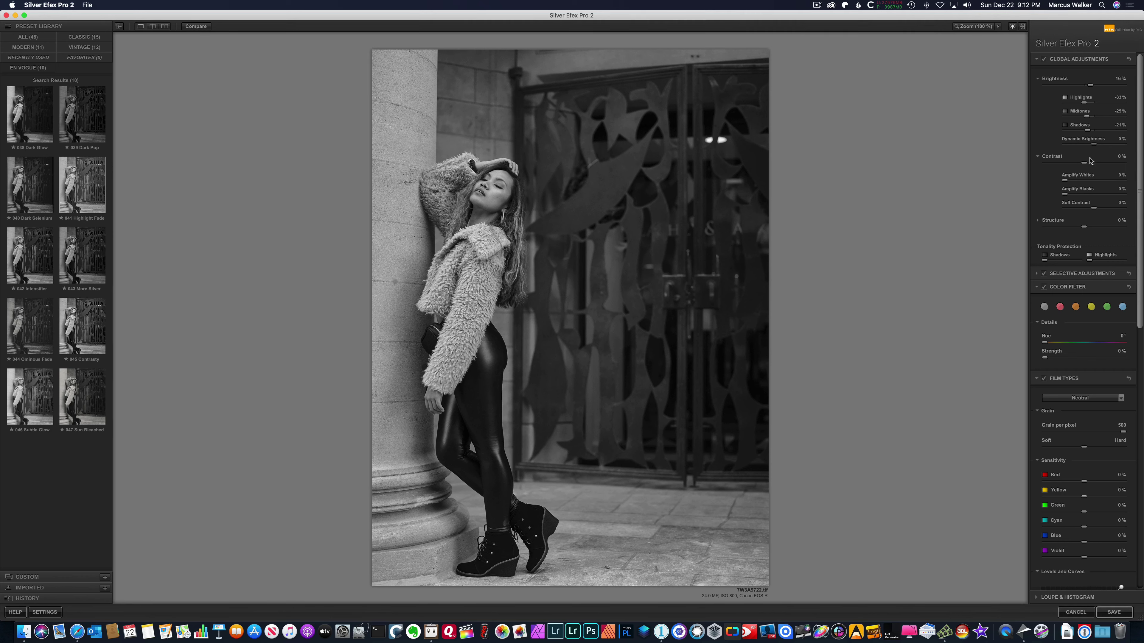
# Step: Try stronger Contrast, settle it at -14%, and reset Soft Contrast to 0%
pyautogui.moveTo(1084, 163); pyautogui.dragTo(1102, 163)
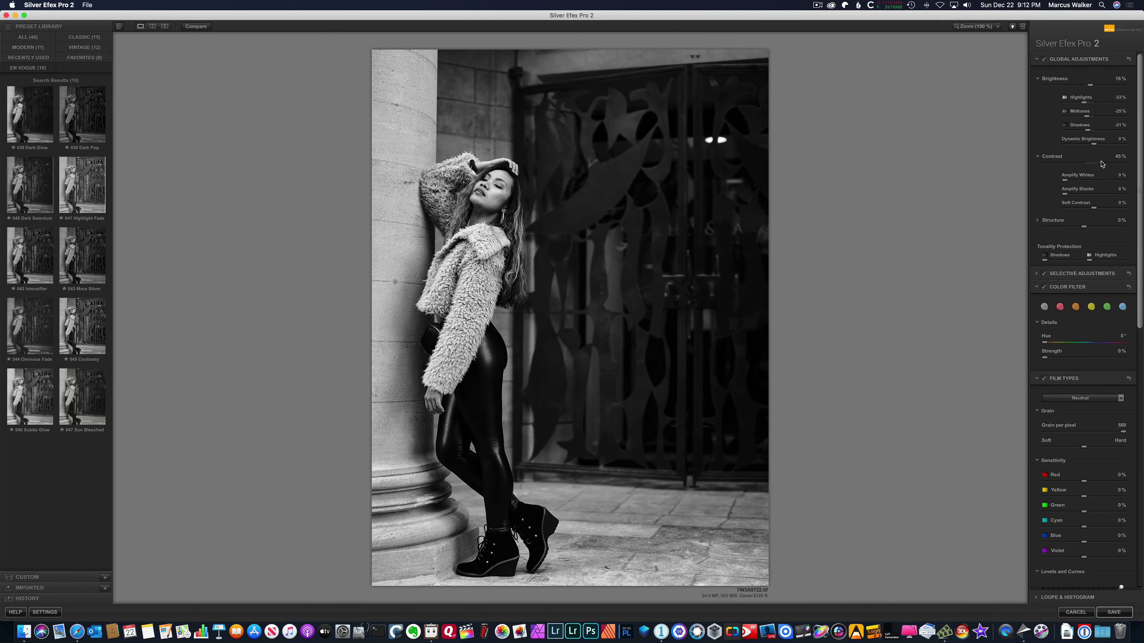
pyautogui.moveTo(1101, 166)
pyautogui.mouseDown()
pyautogui.moveTo(1095, 182)
pyautogui.moveTo(1112, 183)
pyautogui.moveTo(1043, 185)
pyautogui.moveTo(1090, 196)
pyautogui.moveTo(1095, 165)
pyautogui.moveTo(1080, 165)
pyautogui.mouseUp()
pyautogui.doubleClick(1088, 197)
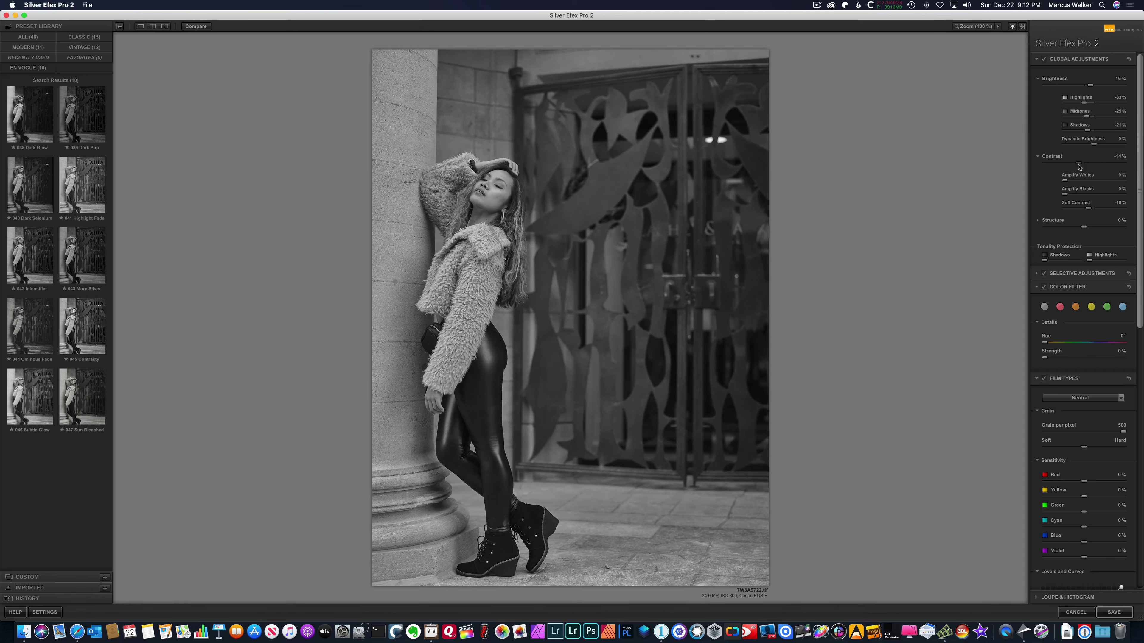
pyautogui.doubleClick(1089, 208)
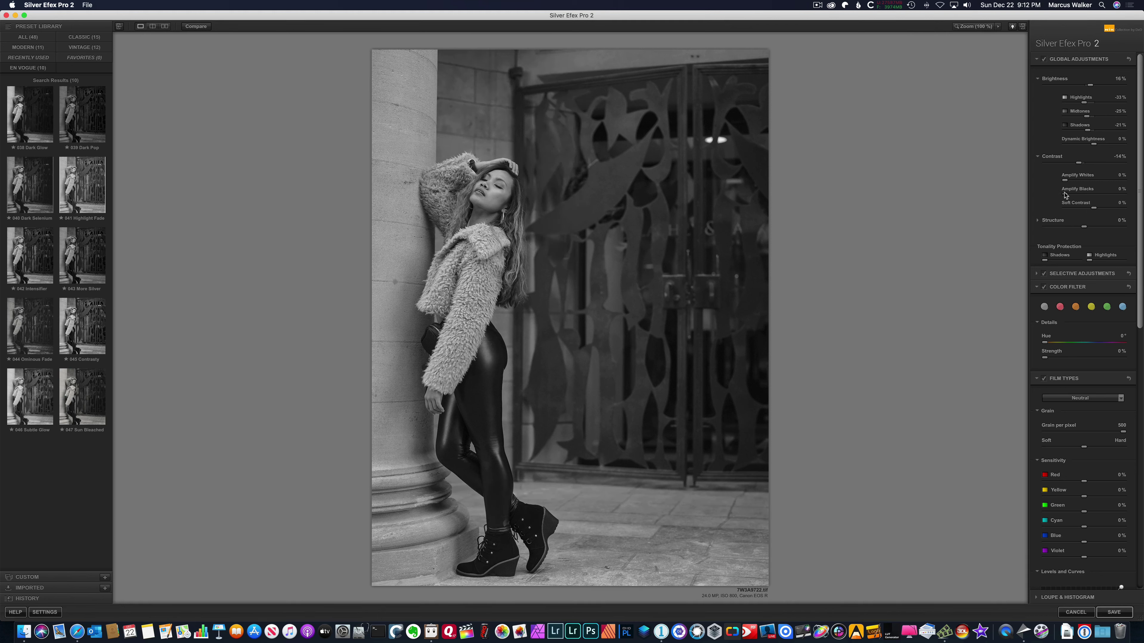
# Step: Raise Amplify Whites slightly and set Amplify Blacks to 22%
pyautogui.moveTo(1065, 195); pyautogui.dragTo(1071, 195)
pyautogui.moveTo(1065, 181)
pyautogui.mouseDown()
pyautogui.moveTo(1102, 185)
pyautogui.moveTo(1070, 184)
pyautogui.mouseUp()
pyautogui.moveTo(1075, 196); pyautogui.dragTo(1078, 197)
# Step: Set global Structure to 22%, with its Highlights at 11%, Midtones at 21% and Shadows at -17%
pyautogui.click(1037, 221)
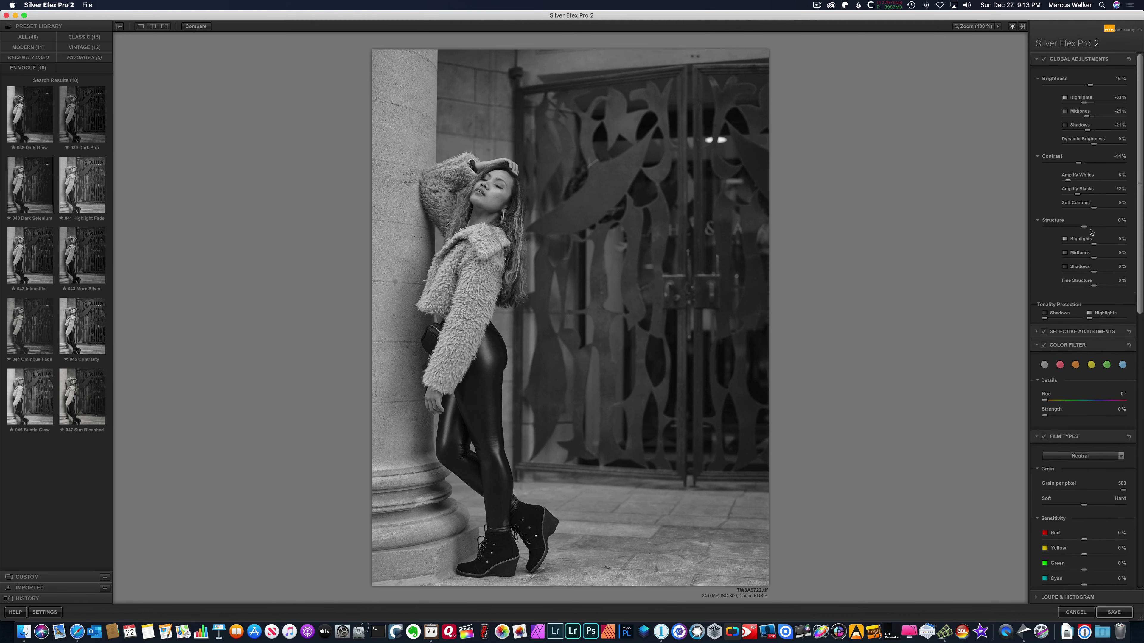
pyautogui.moveTo(1084, 227); pyautogui.dragTo(1092, 228)
pyautogui.moveTo(1091, 272); pyautogui.dragTo(1087, 273)
pyautogui.moveTo(1094, 258); pyautogui.dragTo(1100, 259)
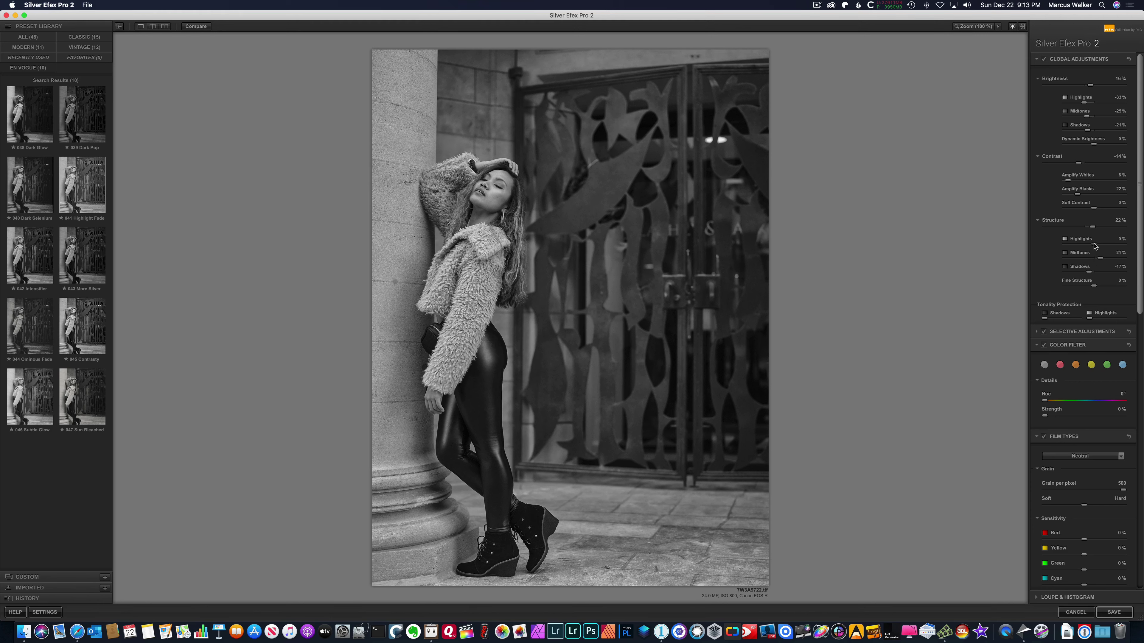
pyautogui.moveTo(1096, 245); pyautogui.dragTo(1098, 245)
pyautogui.click(982, 27)
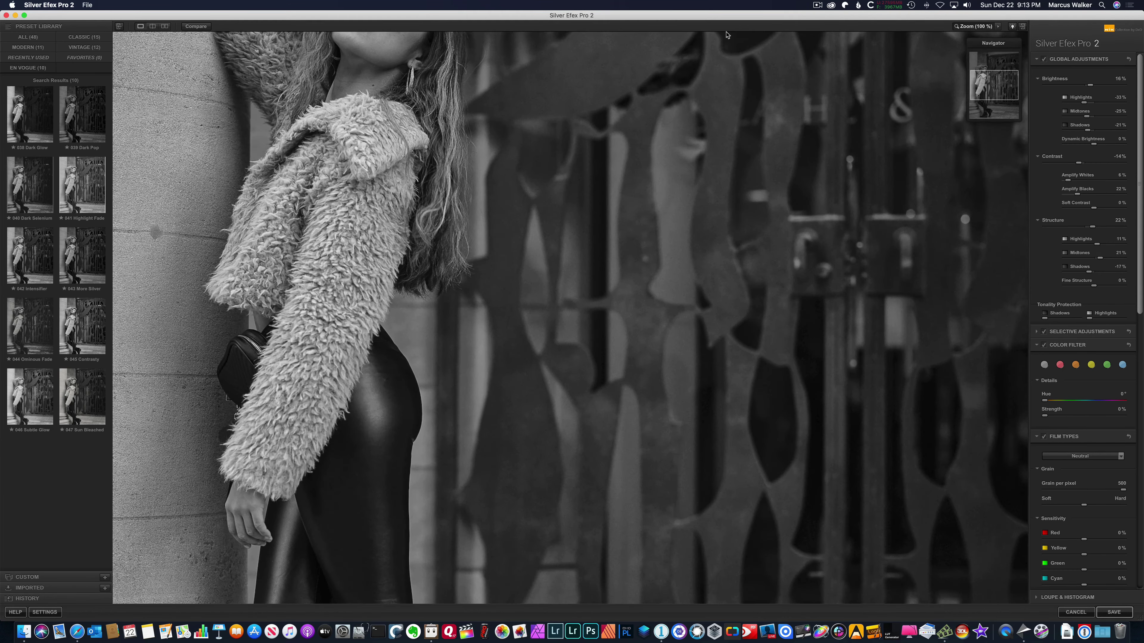
pyautogui.moveTo(992, 93); pyautogui.dragTo(993, 83)
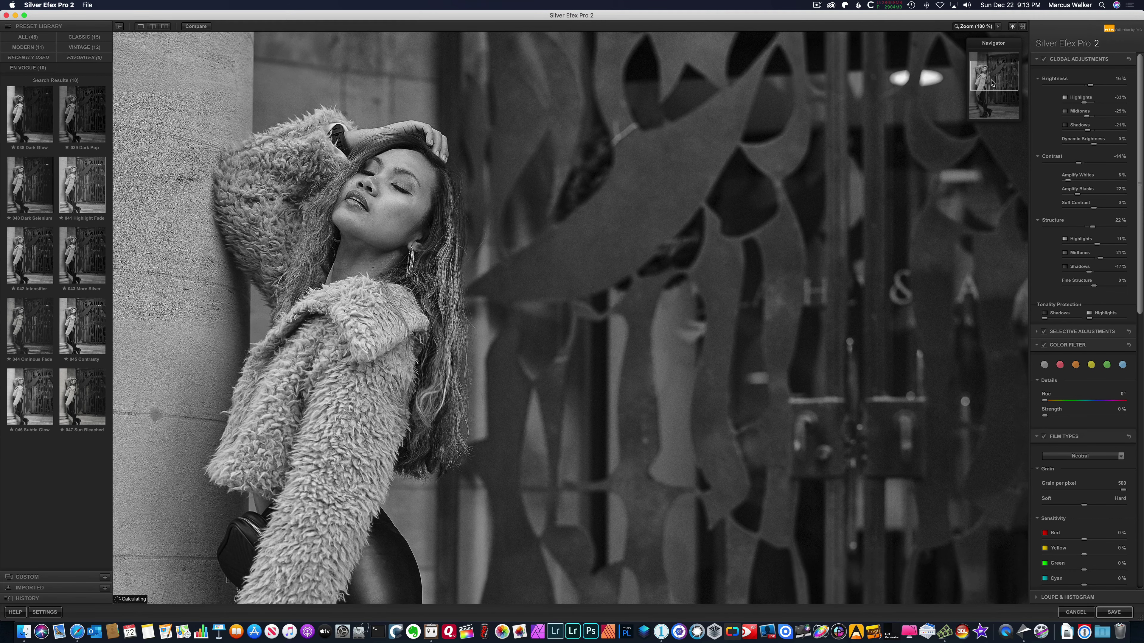
pyautogui.click(975, 26)
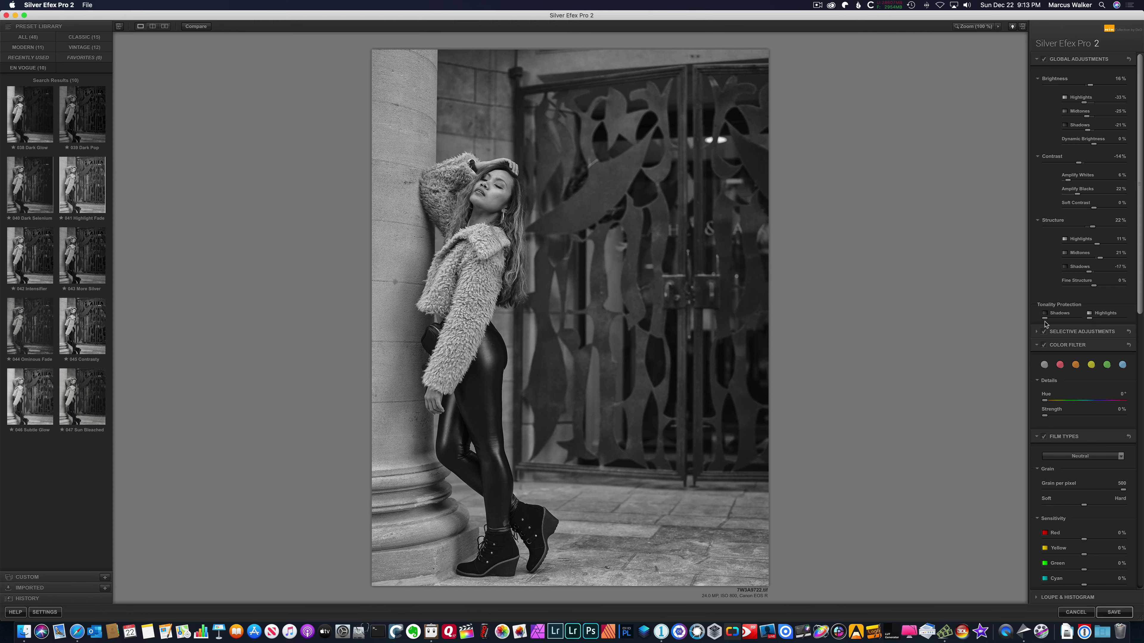
# Step: Adjust the Tonality Protection and collapse the global adjustments
pyautogui.moveTo(1047, 320); pyautogui.dragTo(1103, 318)
pyautogui.click(1036, 59)
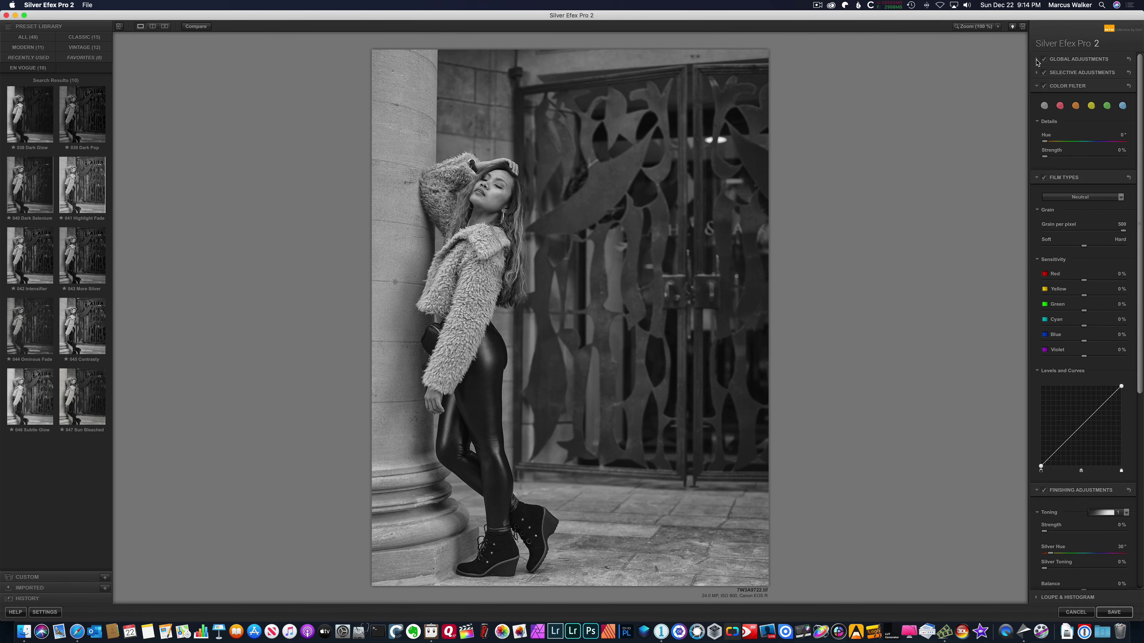
# Step: Place a control point on the fur jacket's sleeve and reduce its size to 12%, using its mask to check the affected area
pyautogui.click(1036, 72)
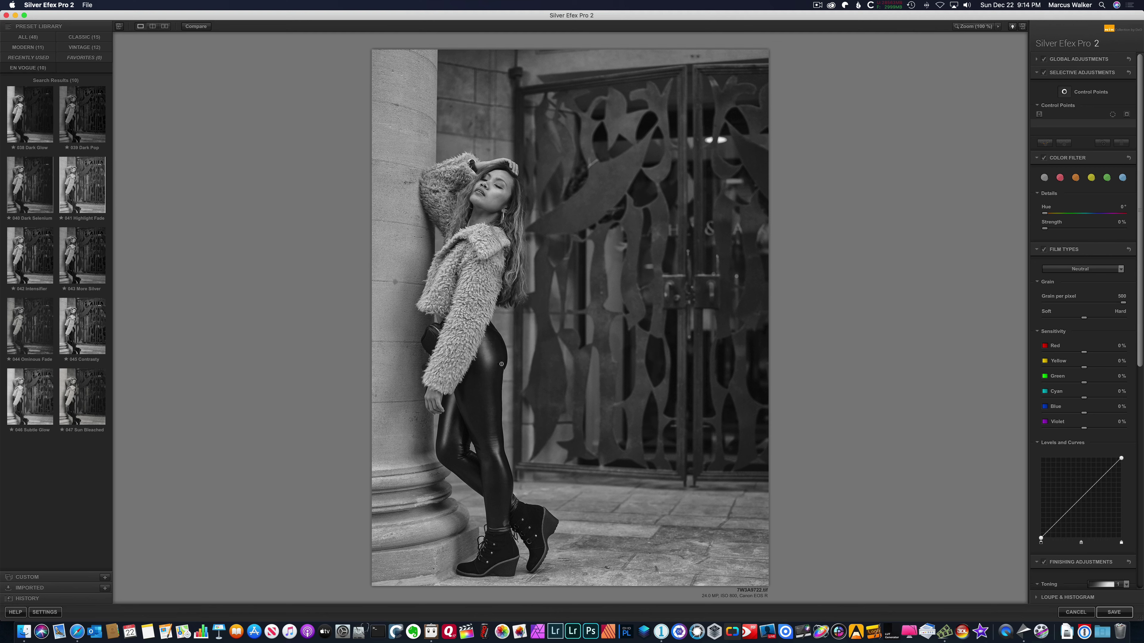
pyautogui.click(471, 278)
pyautogui.click(1126, 124)
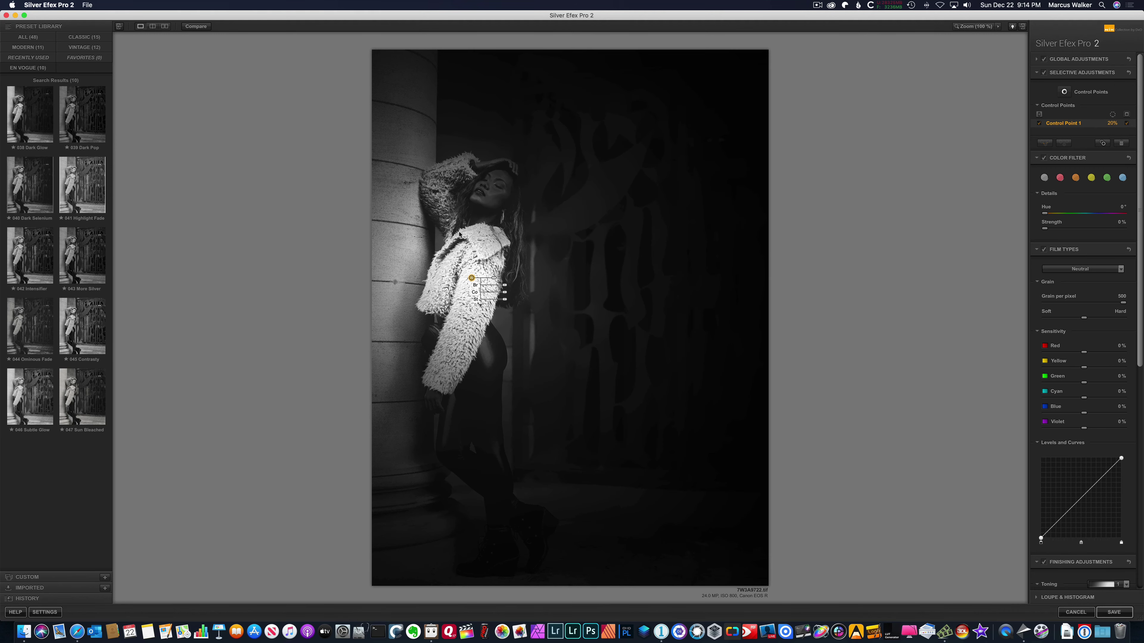
pyautogui.moveTo(473, 279)
pyautogui.moveTo(472, 277); pyautogui.dragTo(473, 279)
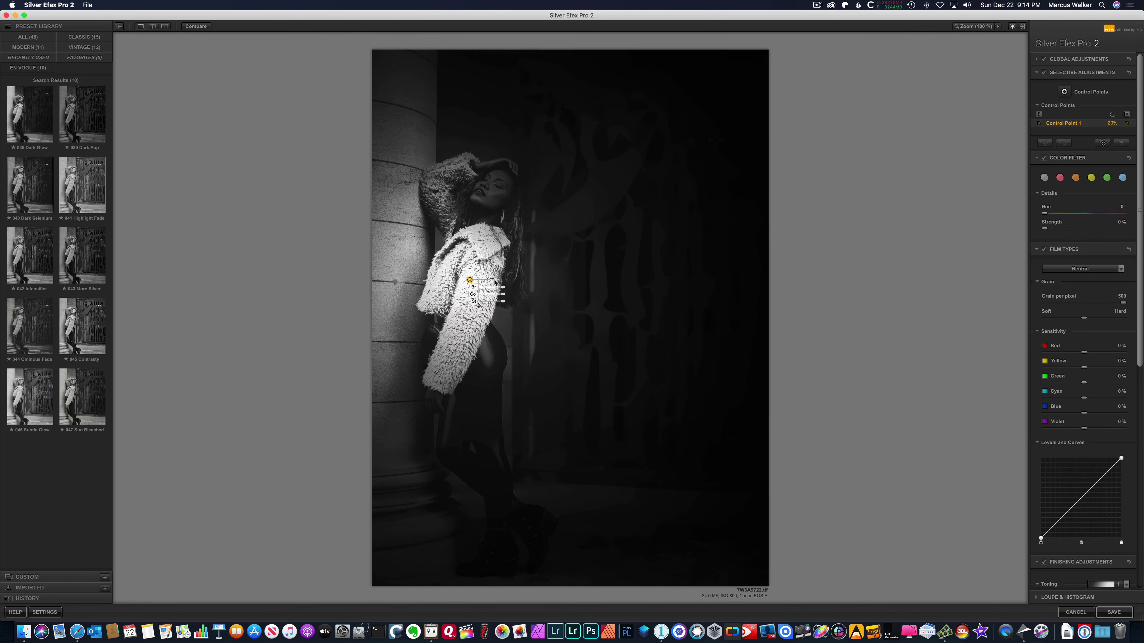
pyautogui.moveTo(492, 279); pyautogui.dragTo(493, 283)
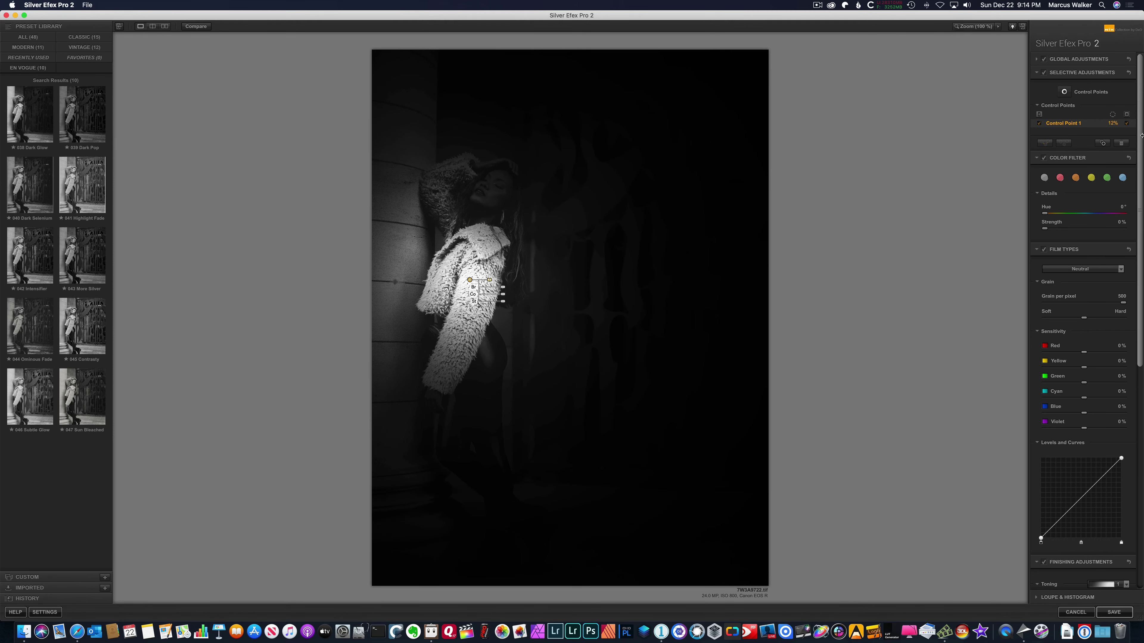
pyautogui.click(1127, 124)
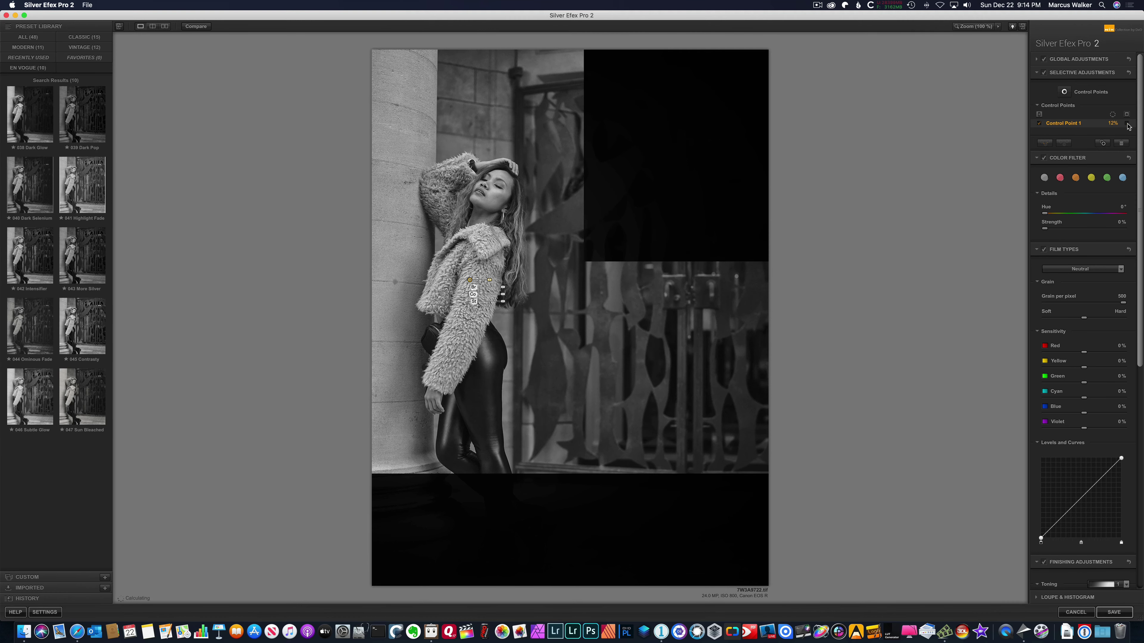
# Step: Increase the sleeve control point's Structure and duplicate the point twice down the sleeve, sizing the lowest copy to 6%
pyautogui.click(479, 307)
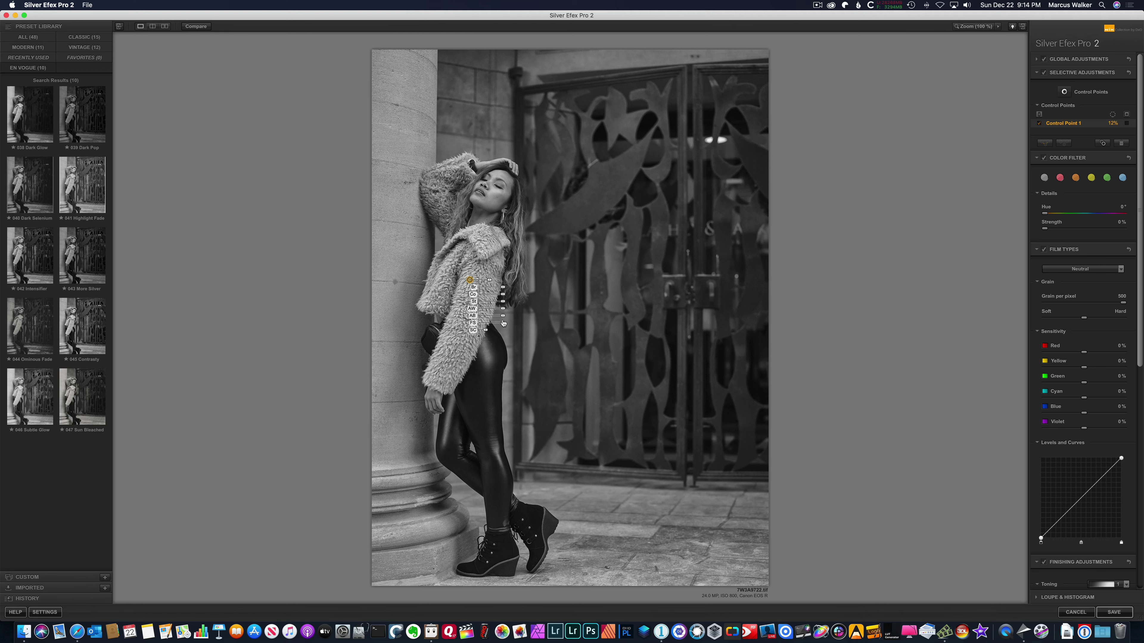
pyautogui.moveTo(502, 305); pyautogui.dragTo(508, 305)
pyautogui.press('alt')
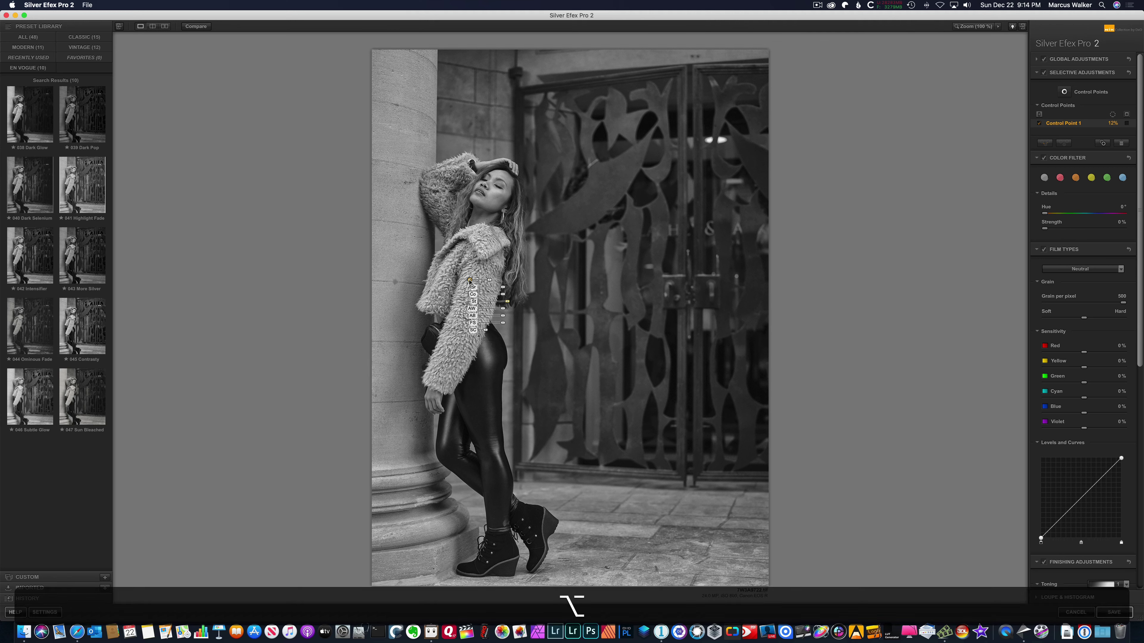
pyautogui.moveTo(469, 280); pyautogui.dragTo(473, 351)
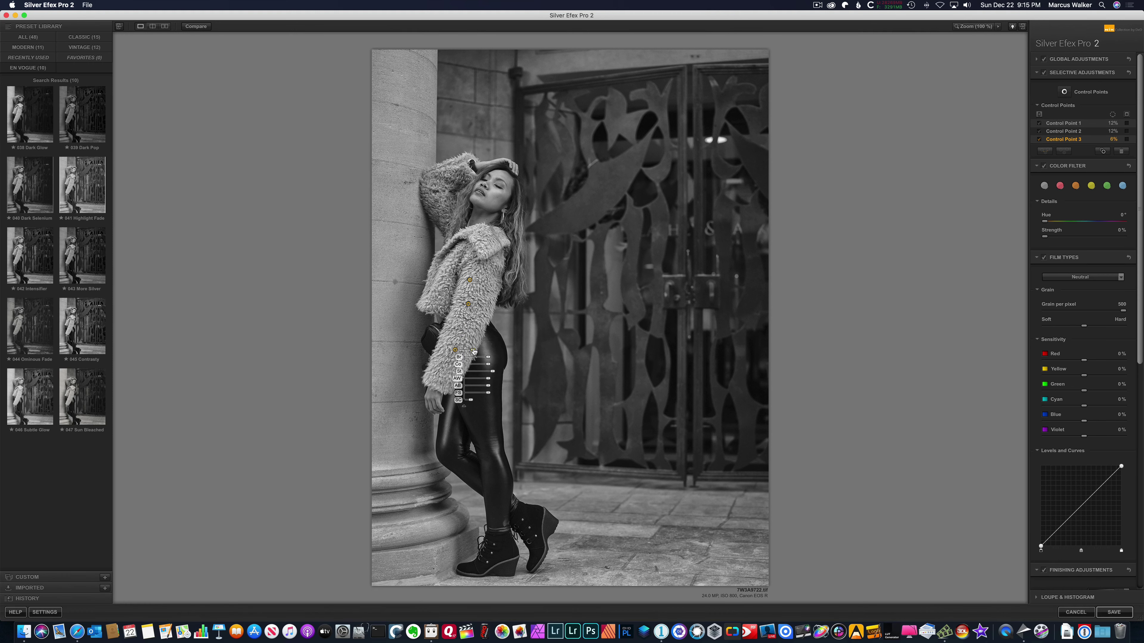
pyautogui.click(468, 304)
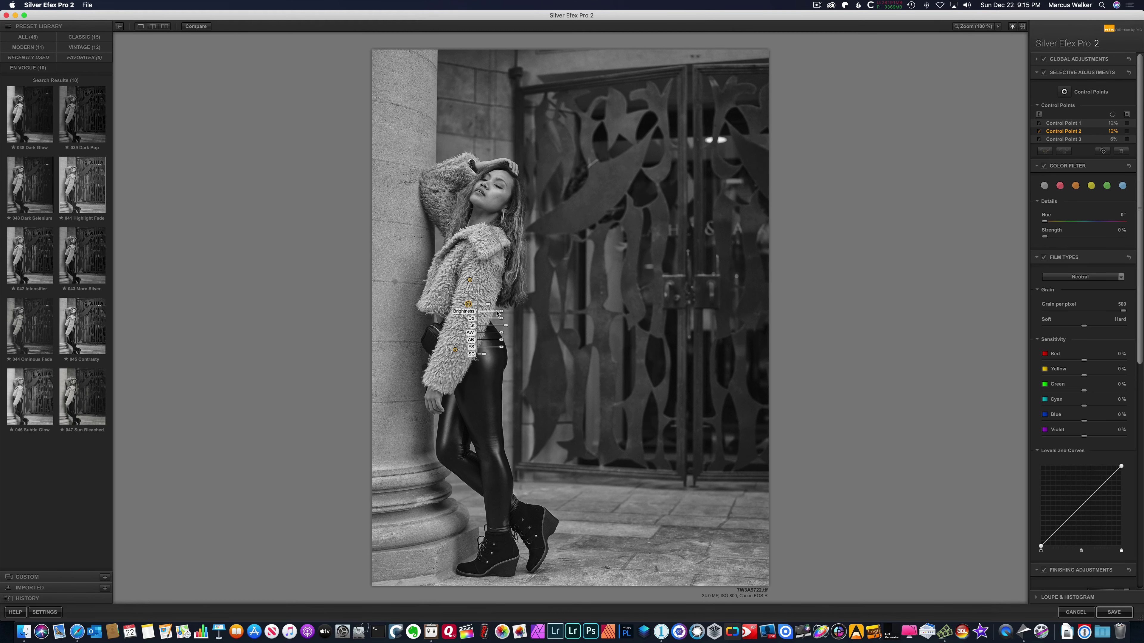
# Step: Reduce the middle sleeve control point to 6% and duplicate points onto the raised sleeve and the hair, sizing the last one to 3%
pyautogui.moveTo(488, 305); pyautogui.dragTo(485, 308)
pyautogui.moveTo(455, 350); pyautogui.dragTo(538, 197)
pyautogui.click(509, 231)
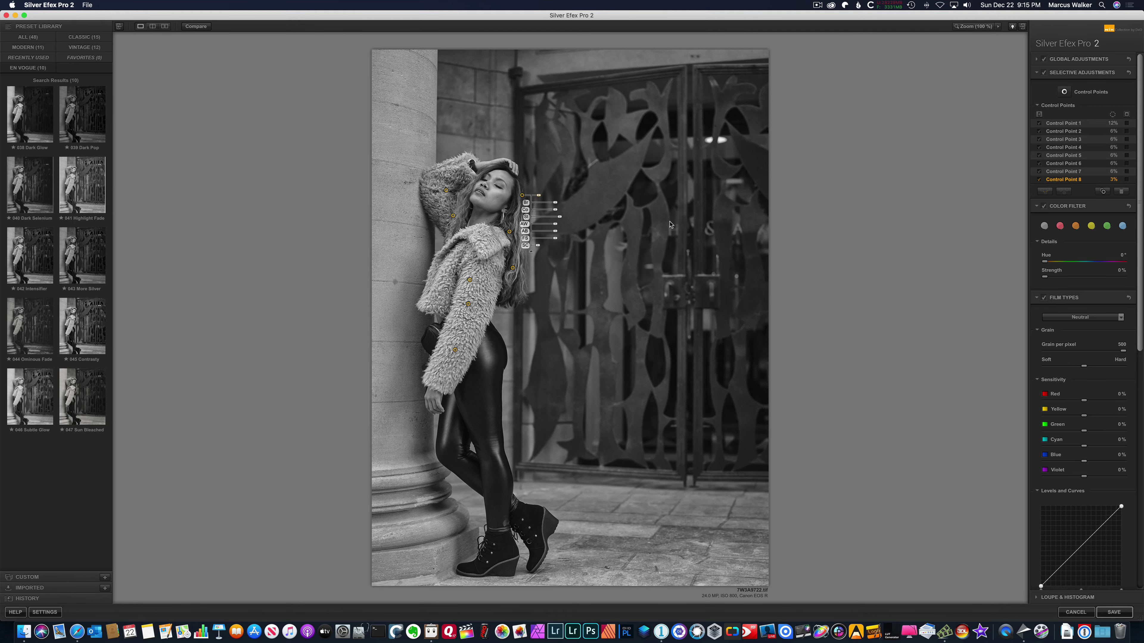
# Step: Duplicate the 3% control point from the hair beside the gate onto the hair on the other side of the face
pyautogui.click(974, 26)
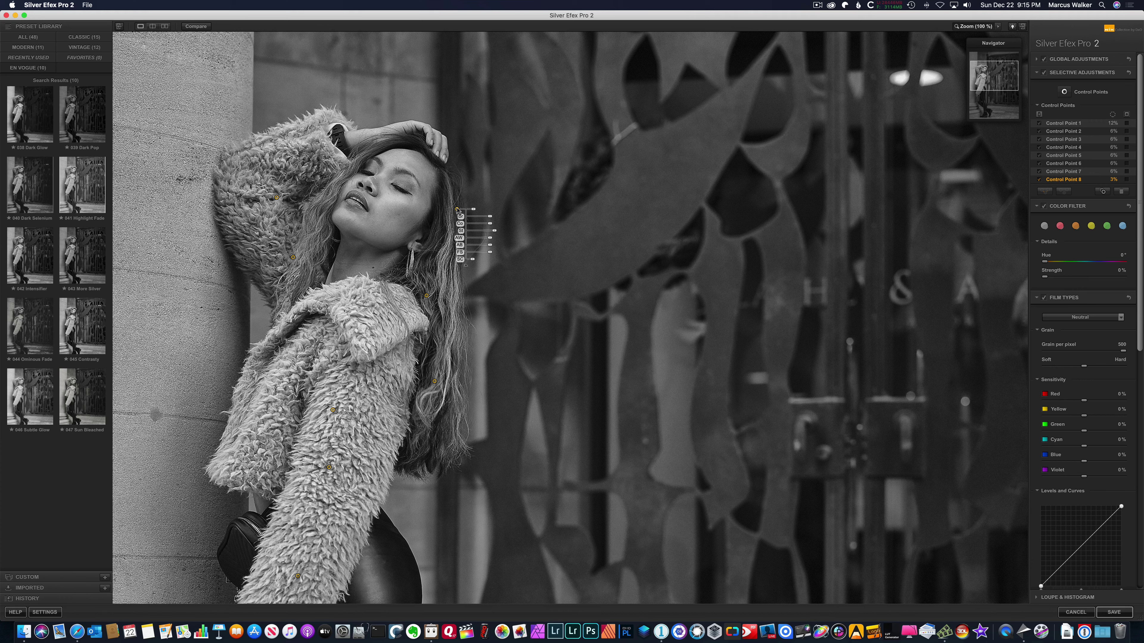
pyautogui.moveTo(457, 209)
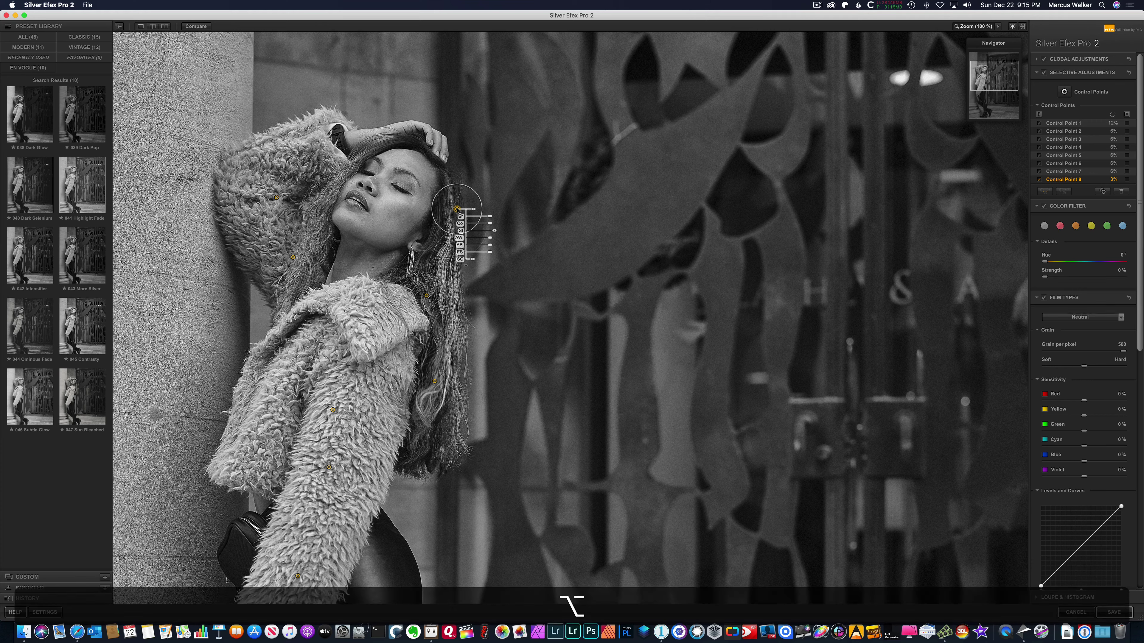
pyautogui.keyDown('alt'); pyautogui.click(456, 209); pyautogui.keyUp('alt')
pyautogui.moveTo(457, 208); pyautogui.dragTo(311, 206)
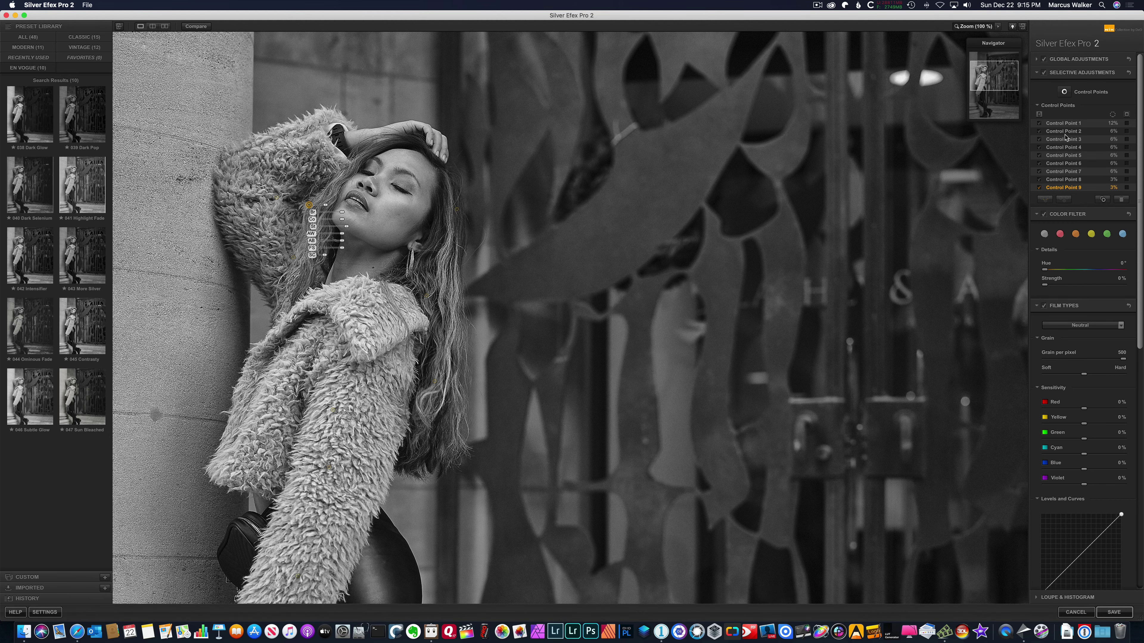
pyautogui.click(905, 119)
# Step: Group all nine control points, fine-tune the group's Brightness, and collapse the selective adjustments
pyautogui.click(984, 27)
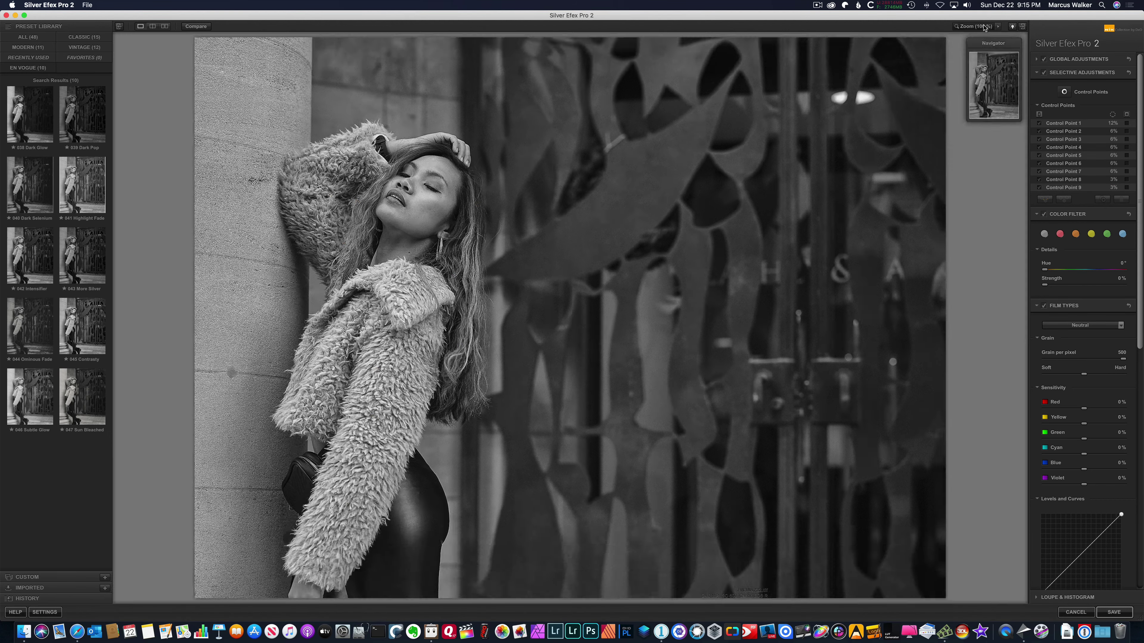
pyautogui.click(1088, 124)
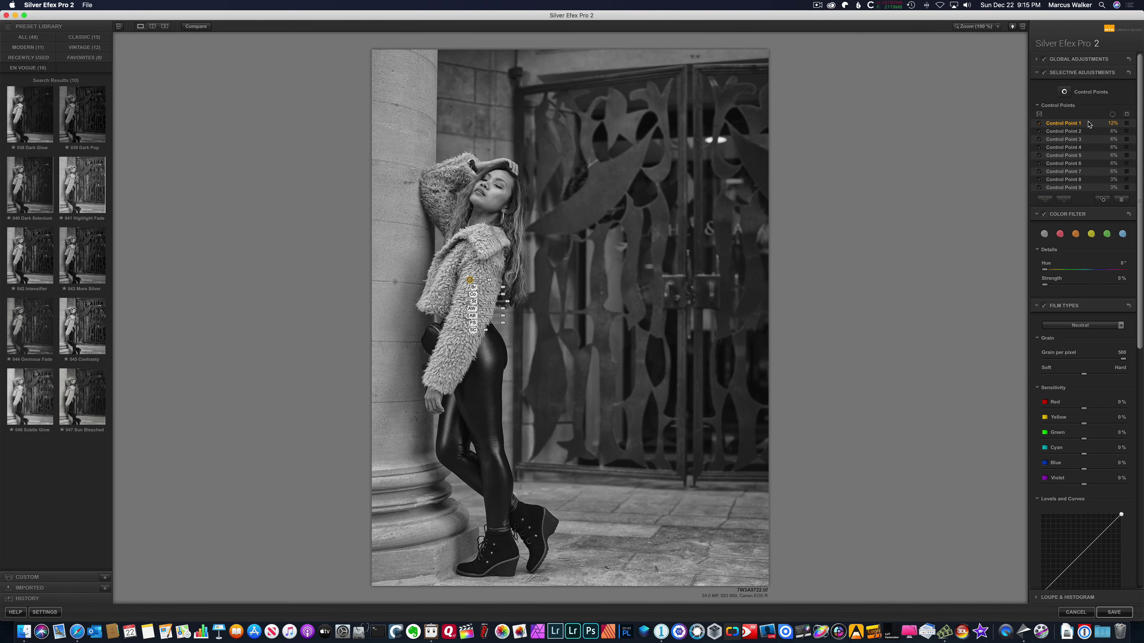
pyautogui.press('shift')
pyautogui.keyDown('shift'); pyautogui.click(1083, 188); pyautogui.keyUp('shift')
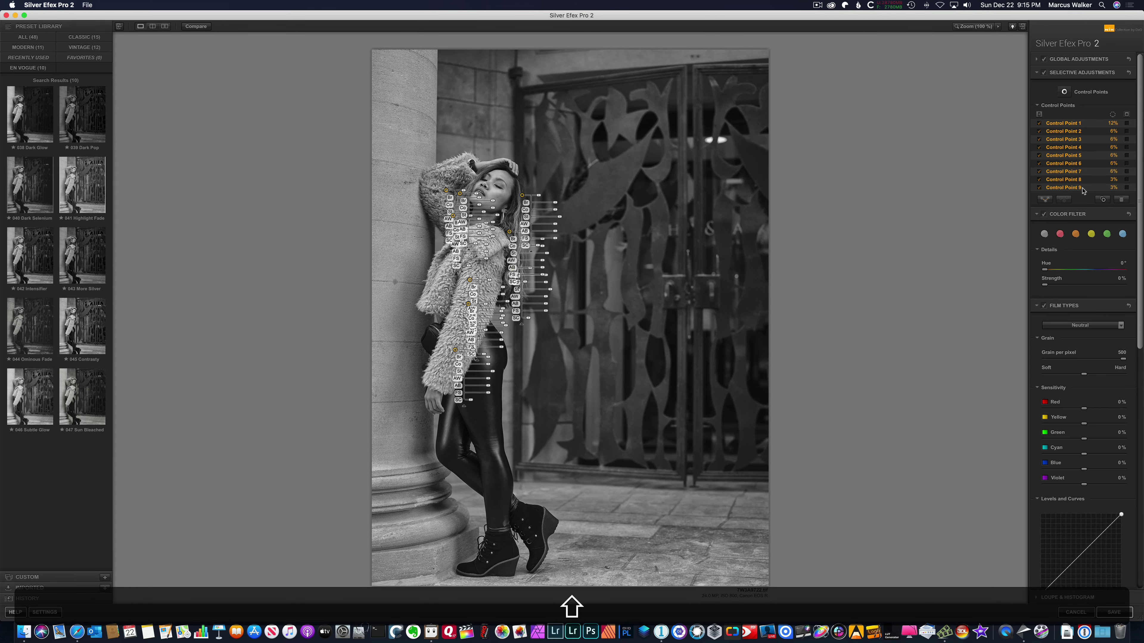
pyautogui.click(1063, 200)
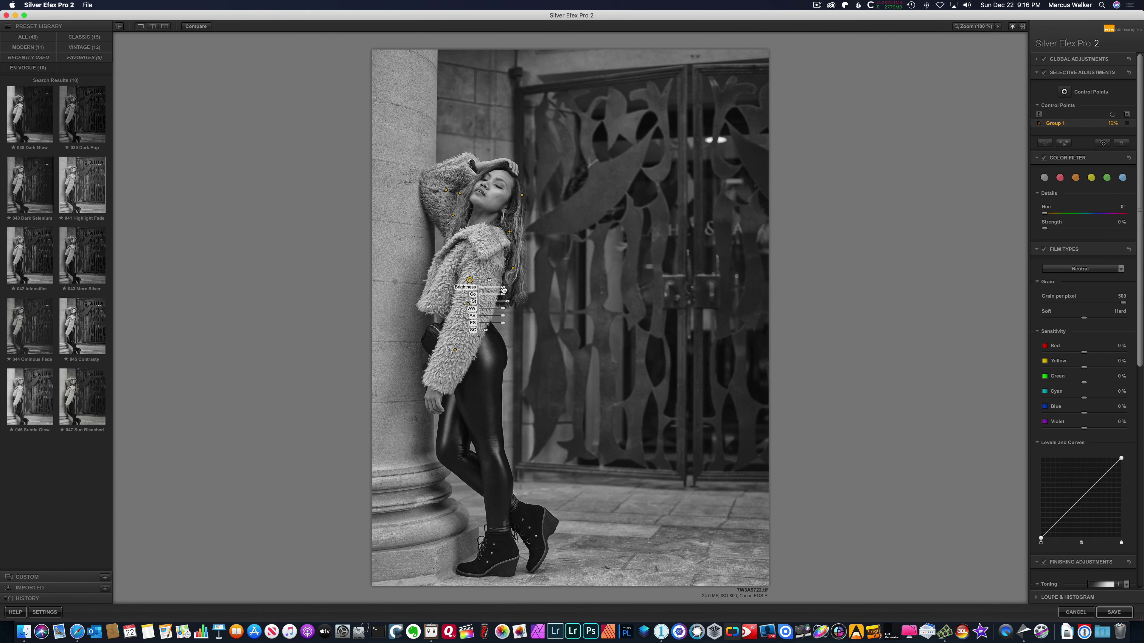
pyautogui.moveTo(503, 289); pyautogui.dragTo(504, 290)
pyautogui.moveTo(503, 290); pyautogui.dragTo(504, 290)
pyautogui.click(1036, 74)
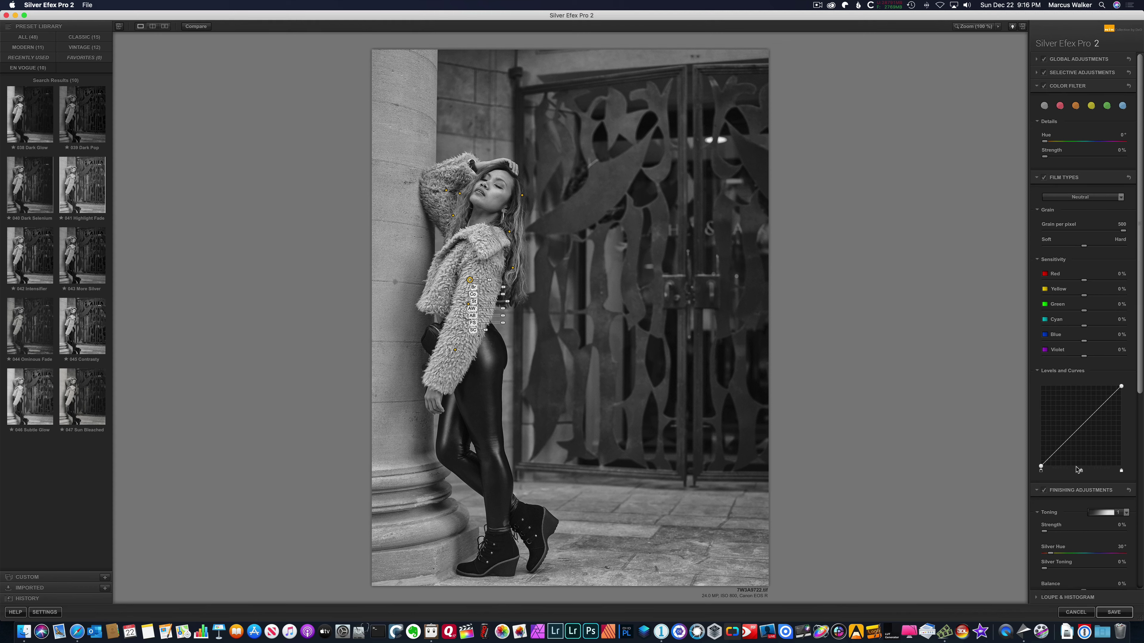
# Step: Apply the yellow color filter with Strength at 32% and collapse the color filter settings
pyautogui.click(1106, 106)
pyautogui.click(1090, 106)
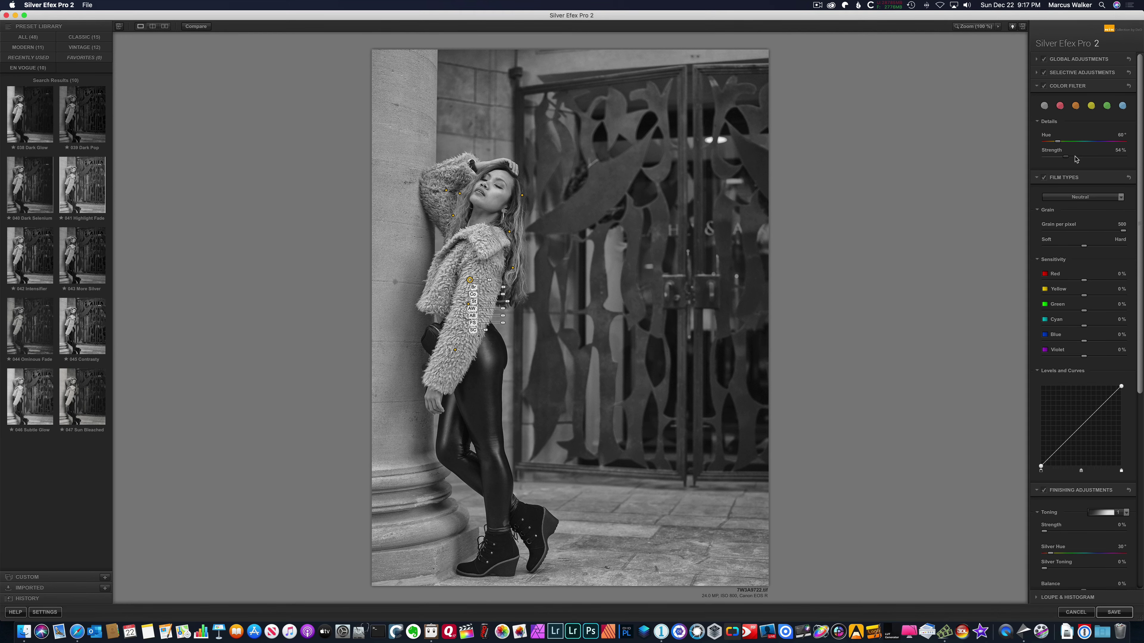
pyautogui.moveTo(1065, 157)
pyautogui.mouseDown()
pyautogui.moveTo(1100, 158)
pyautogui.moveTo(1058, 158)
pyautogui.mouseUp()
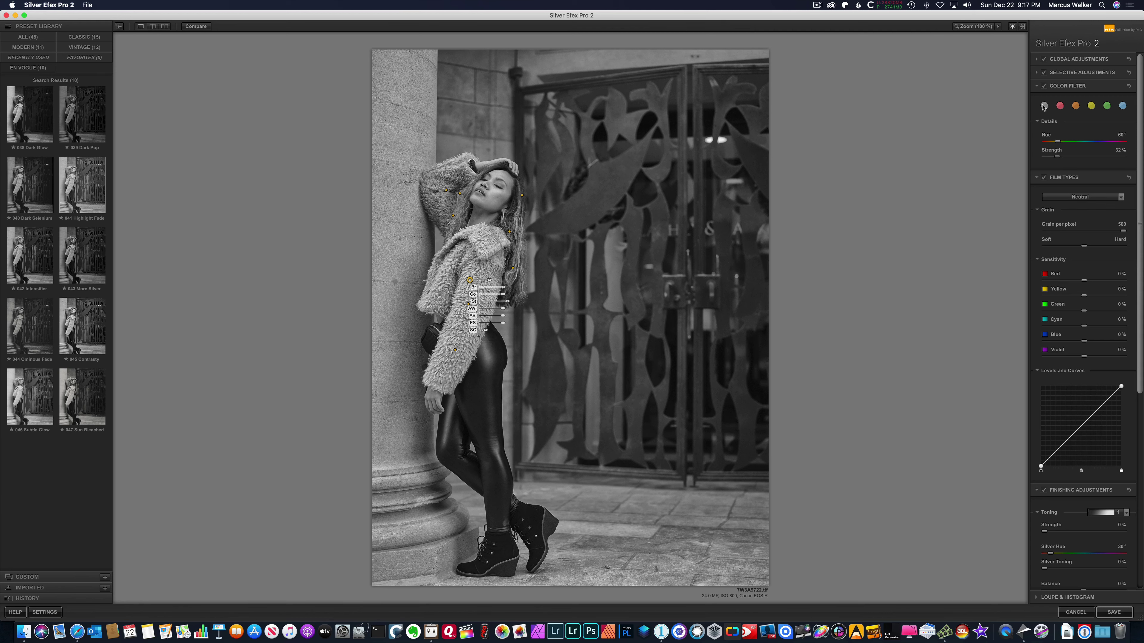
pyautogui.click(1036, 86)
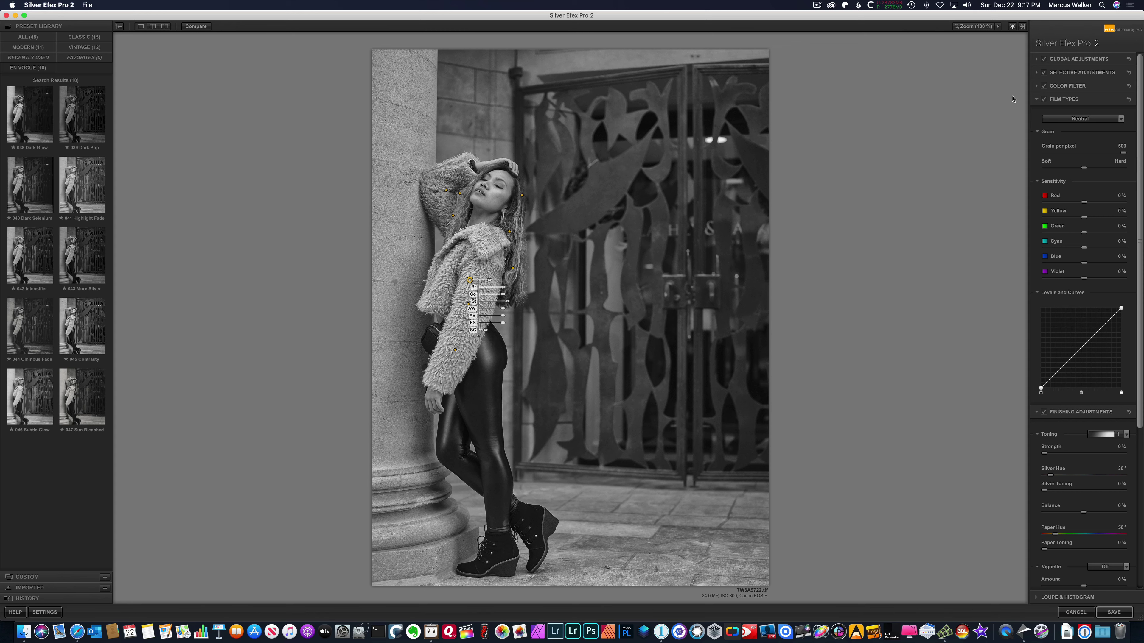
# Step: Apply the [New] Rollei Retro 100 Tonal film type, examine its effect on the face and jacket up close, and collapse the film settings
pyautogui.click(1120, 118)
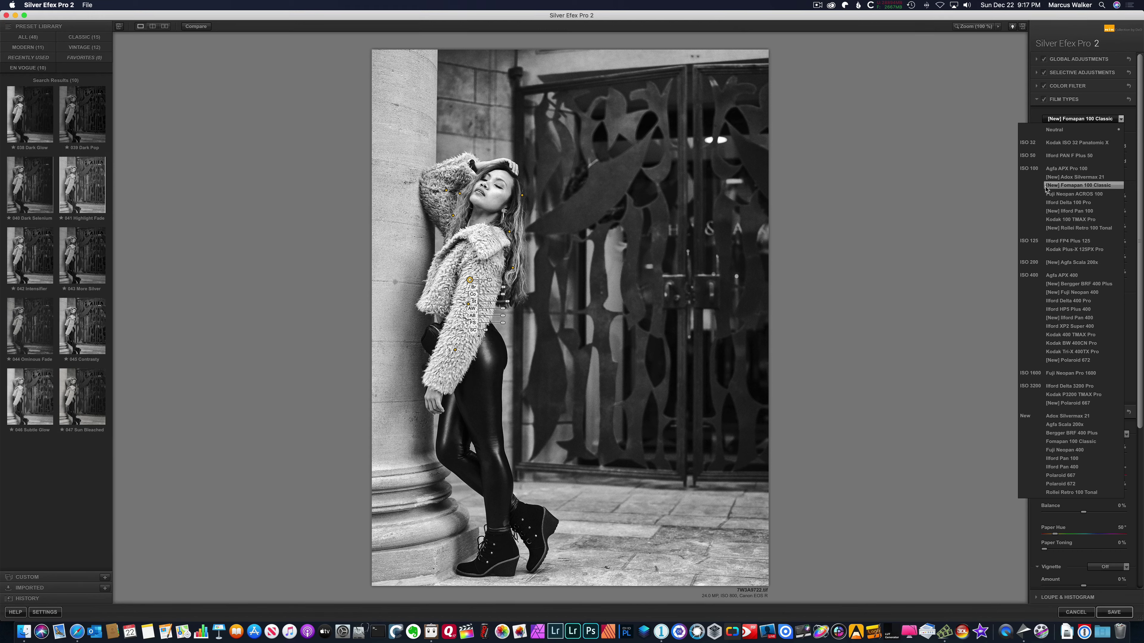
pyautogui.click(973, 188)
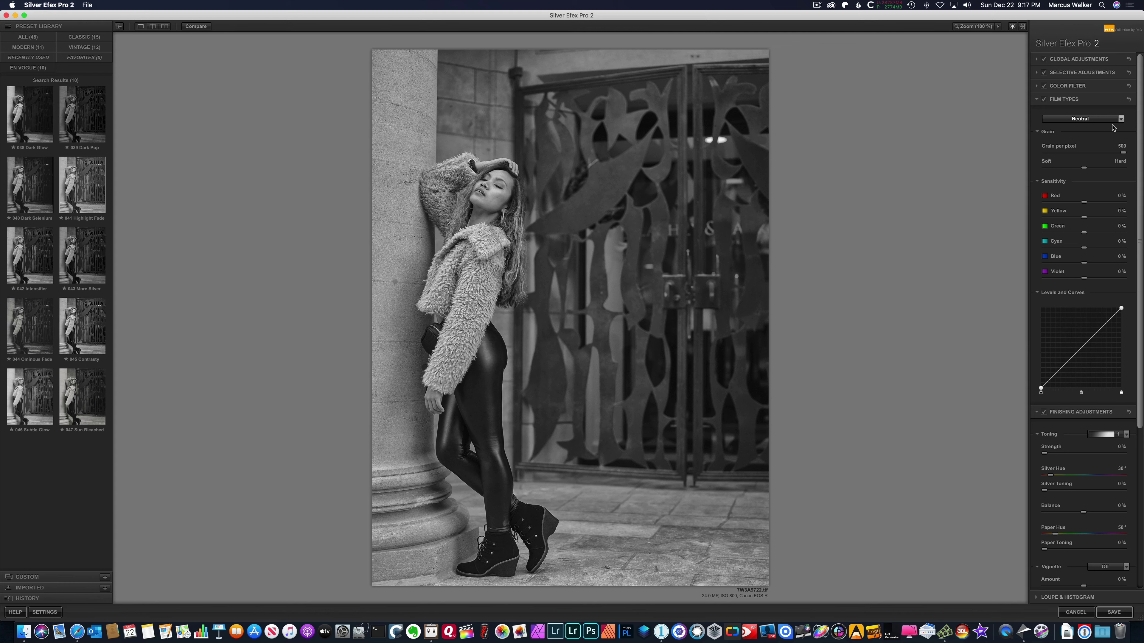
pyautogui.click(1121, 119)
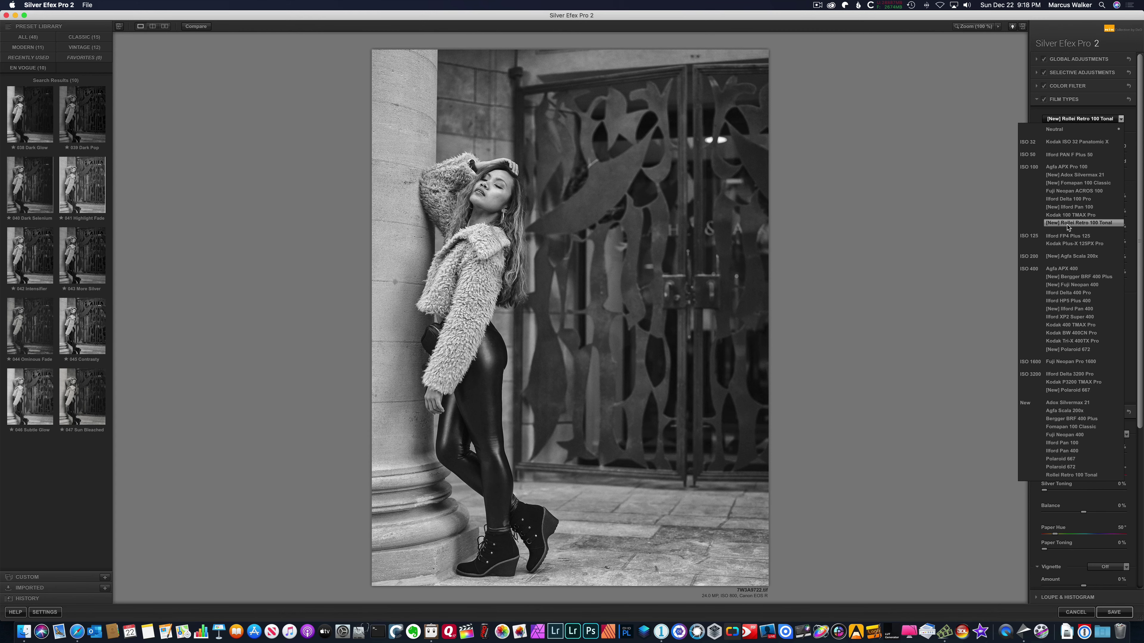
pyautogui.click(1068, 223)
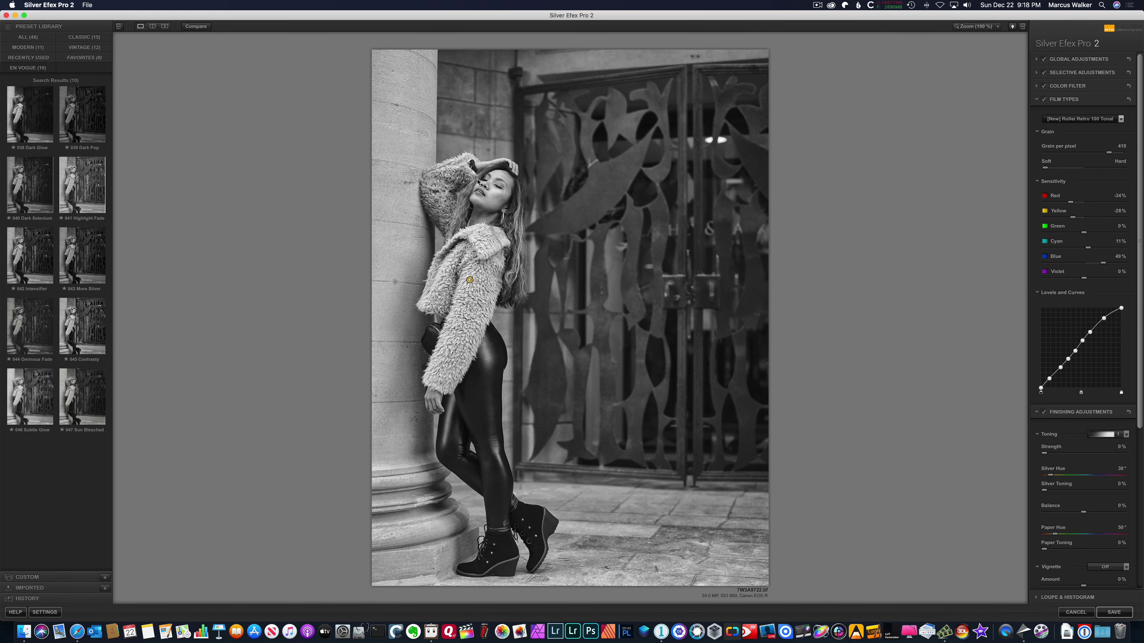
pyautogui.click(471, 279)
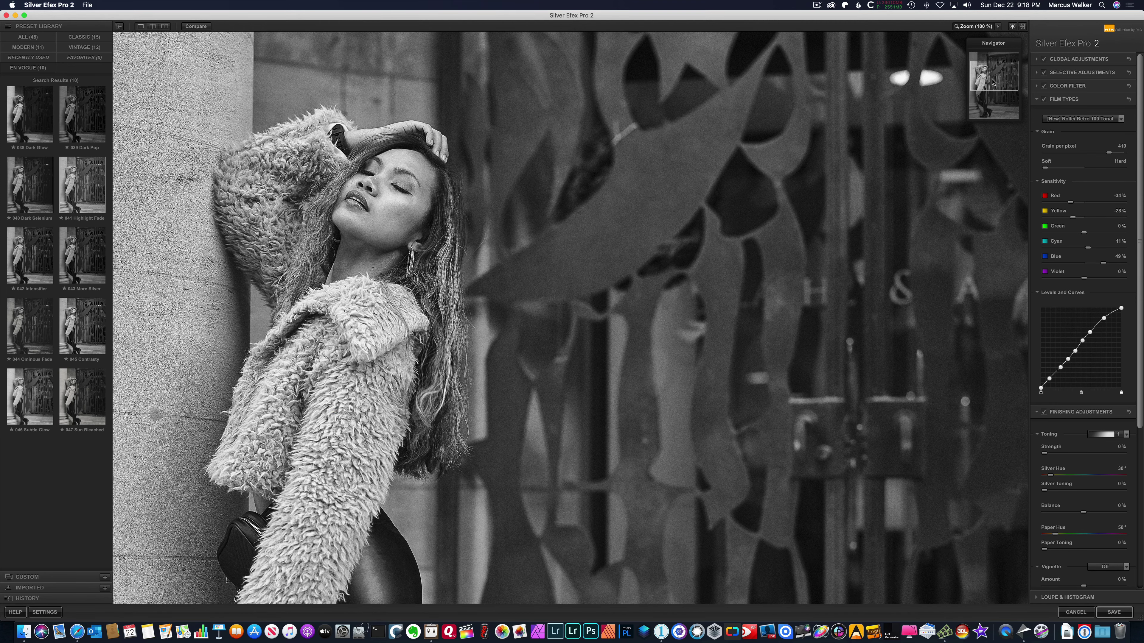
pyautogui.moveTo(993, 84)
pyautogui.mouseDown()
pyautogui.moveTo(993, 98)
pyautogui.moveTo(995, 80)
pyautogui.mouseUp()
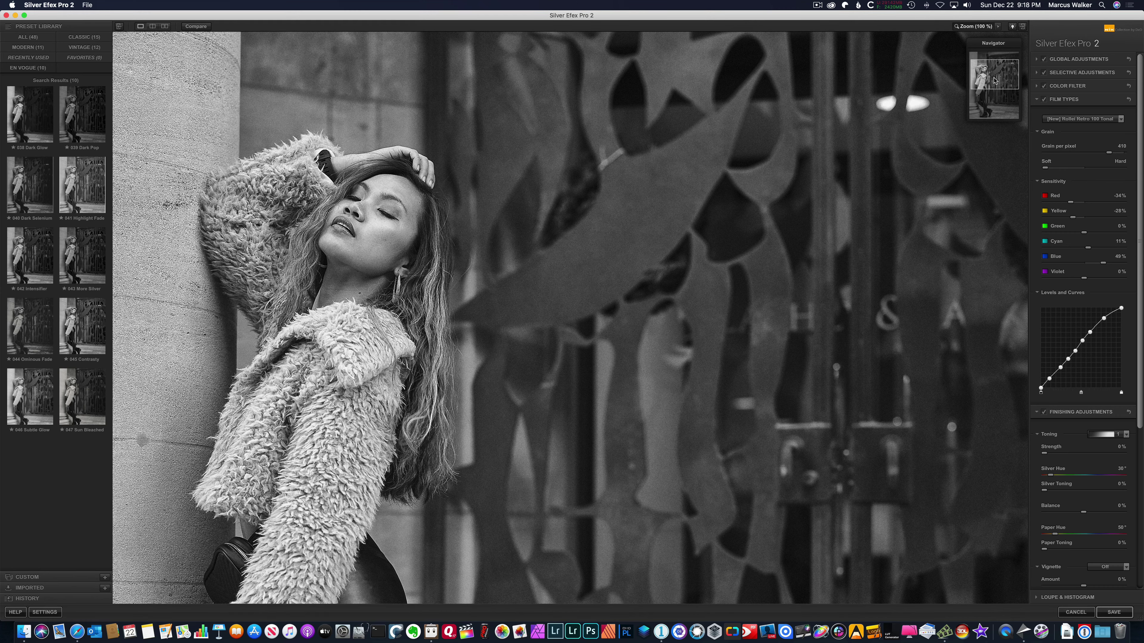
pyautogui.click(974, 27)
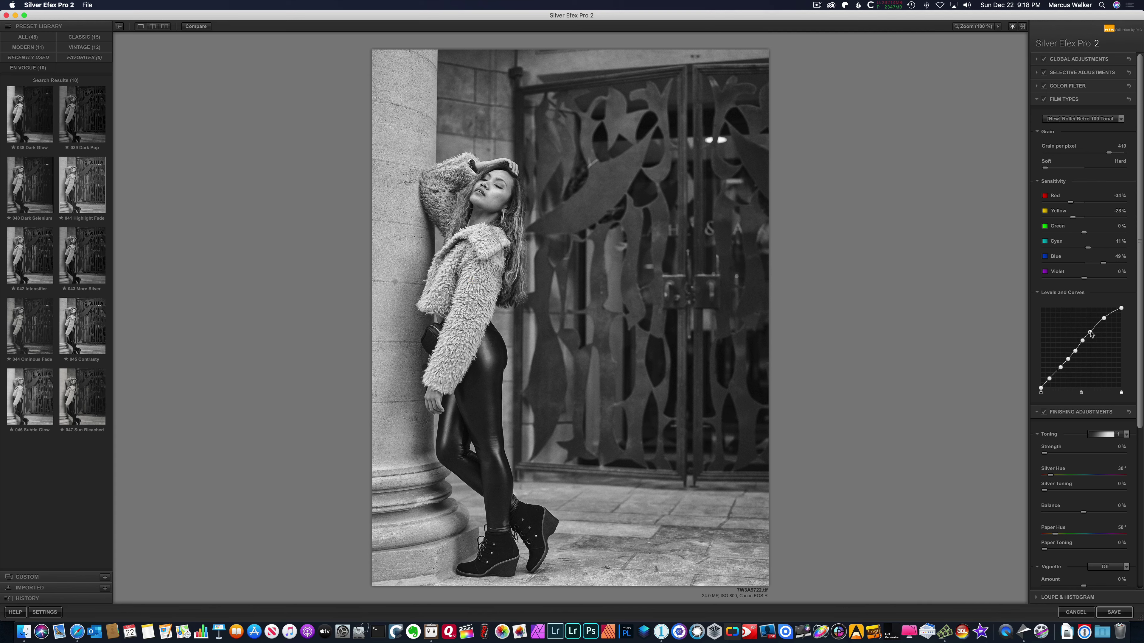
pyautogui.moveTo(1091, 334); pyautogui.dragTo(1104, 320)
pyautogui.click(1036, 100)
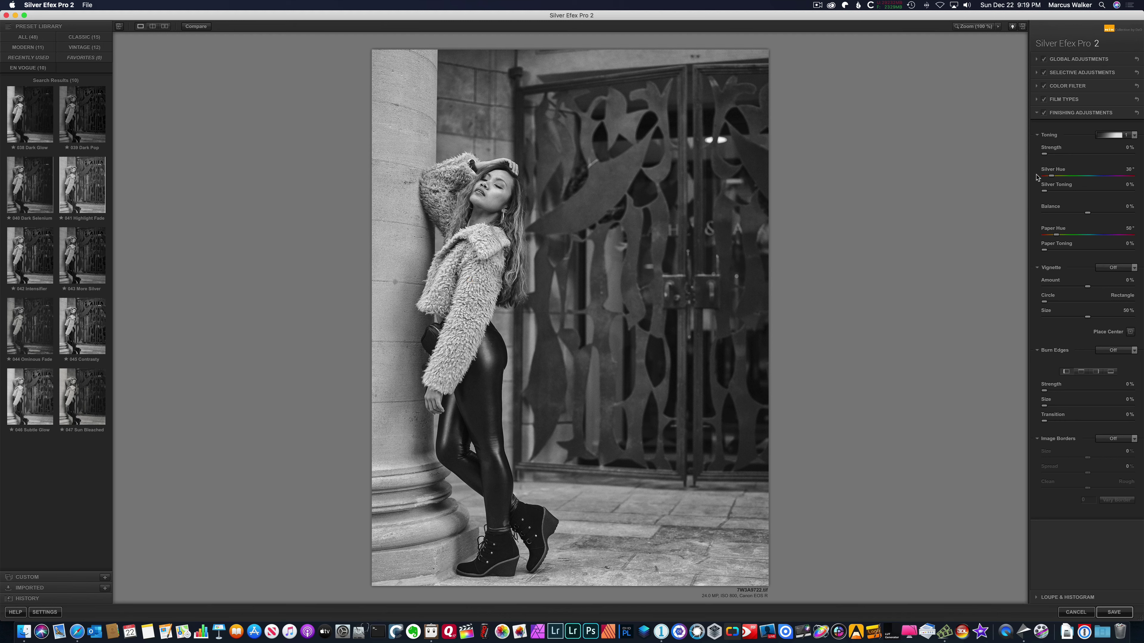
# Step: Apply Coffee toning 13 and set Balance to 41%, Strength to 14%, Silver Toning to 13% and Paper Toning to 14%
pyautogui.click(1134, 135)
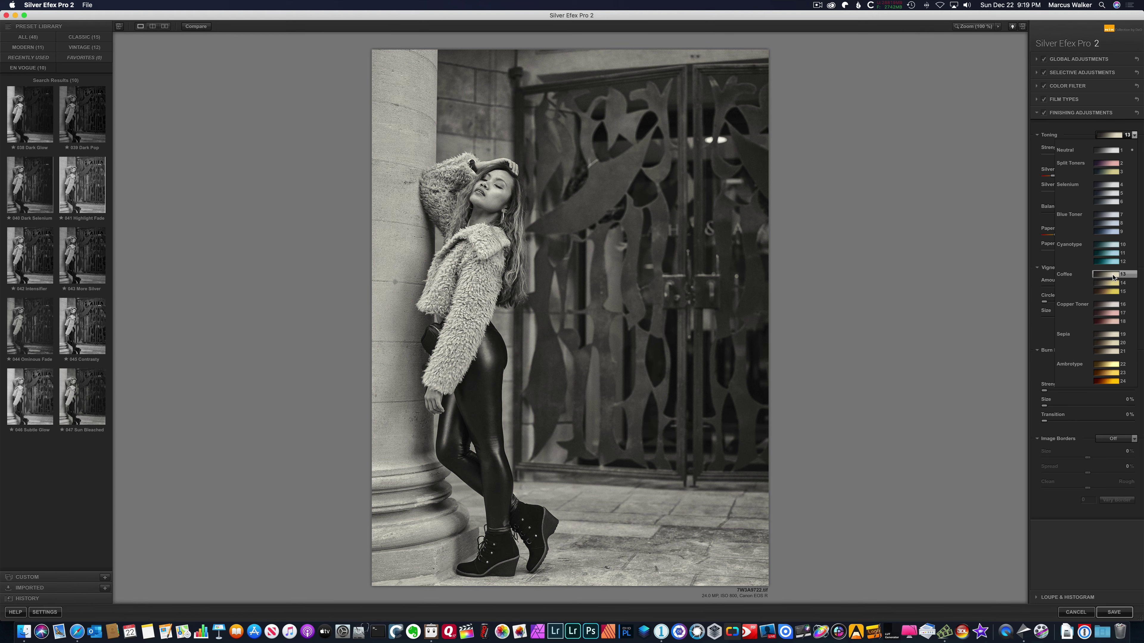
pyautogui.click(1112, 276)
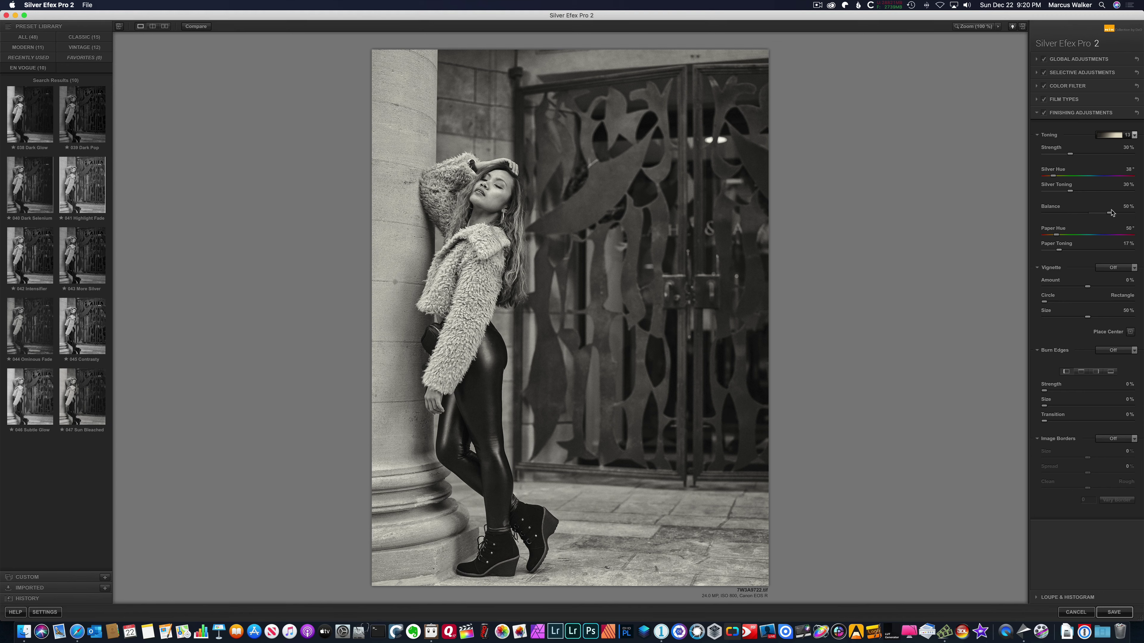
pyautogui.moveTo(1109, 215)
pyautogui.mouseDown()
pyautogui.moveTo(1131, 215)
pyautogui.moveTo(1074, 215)
pyautogui.moveTo(1107, 213)
pyautogui.mouseUp()
pyautogui.moveTo(1070, 156); pyautogui.dragTo(1054, 158)
pyautogui.moveTo(1051, 251); pyautogui.dragTo(1058, 250)
# Step: Apply the Lens Falloff 1 vignette, keep Burn Edges off after previewing its presets, and collapse the finishing adjustments
pyautogui.click(1134, 268)
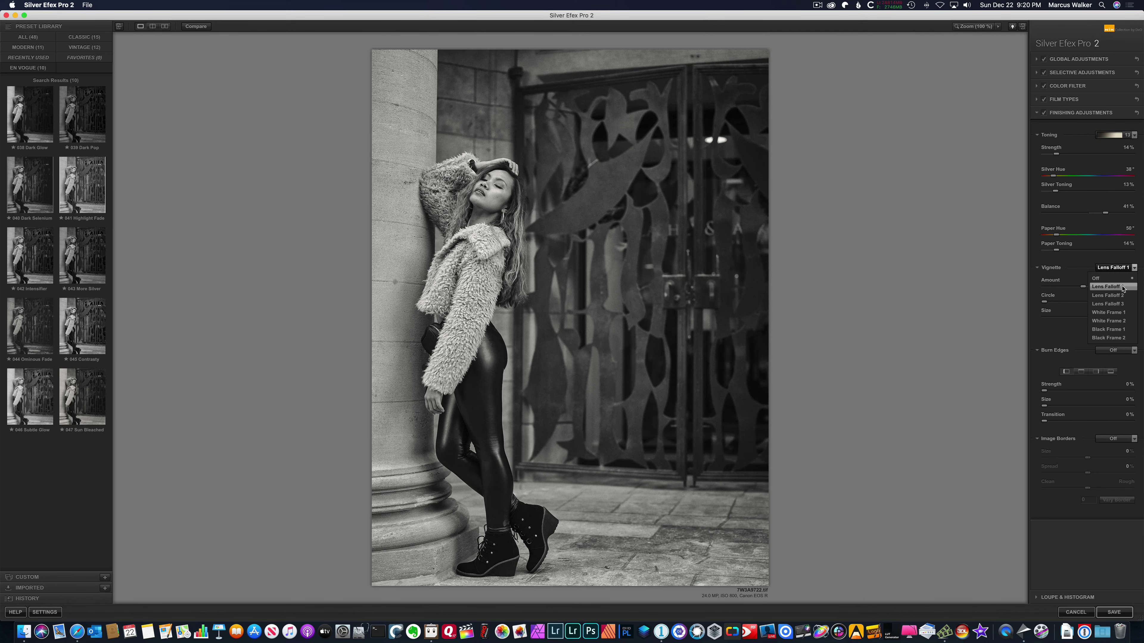
pyautogui.click(1122, 287)
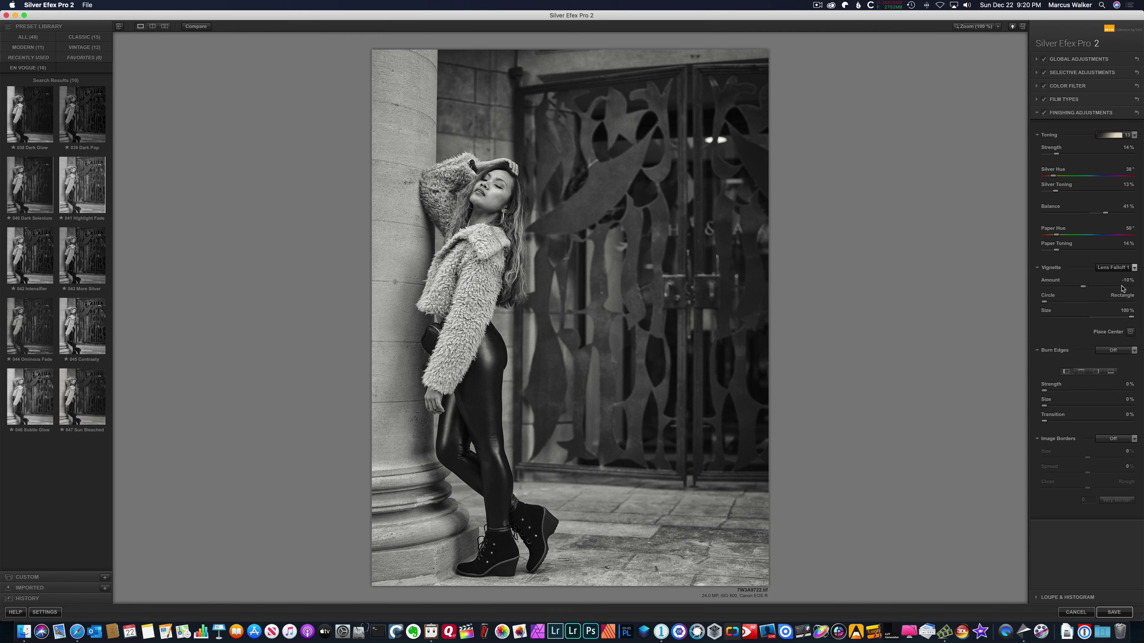
pyautogui.click(1134, 350)
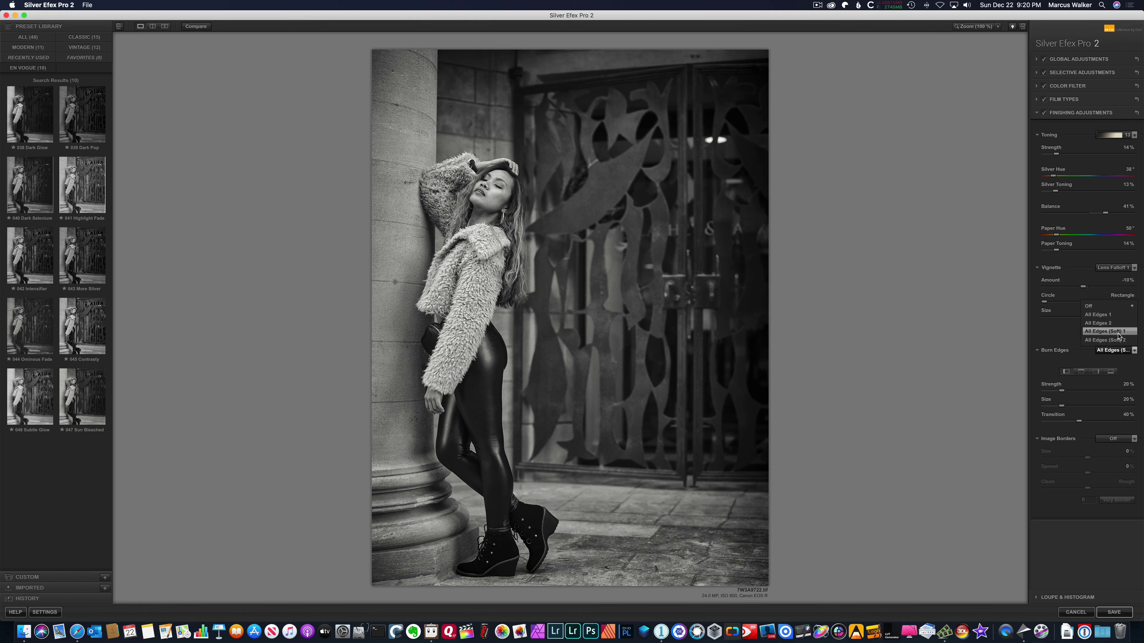
pyautogui.click(1103, 306)
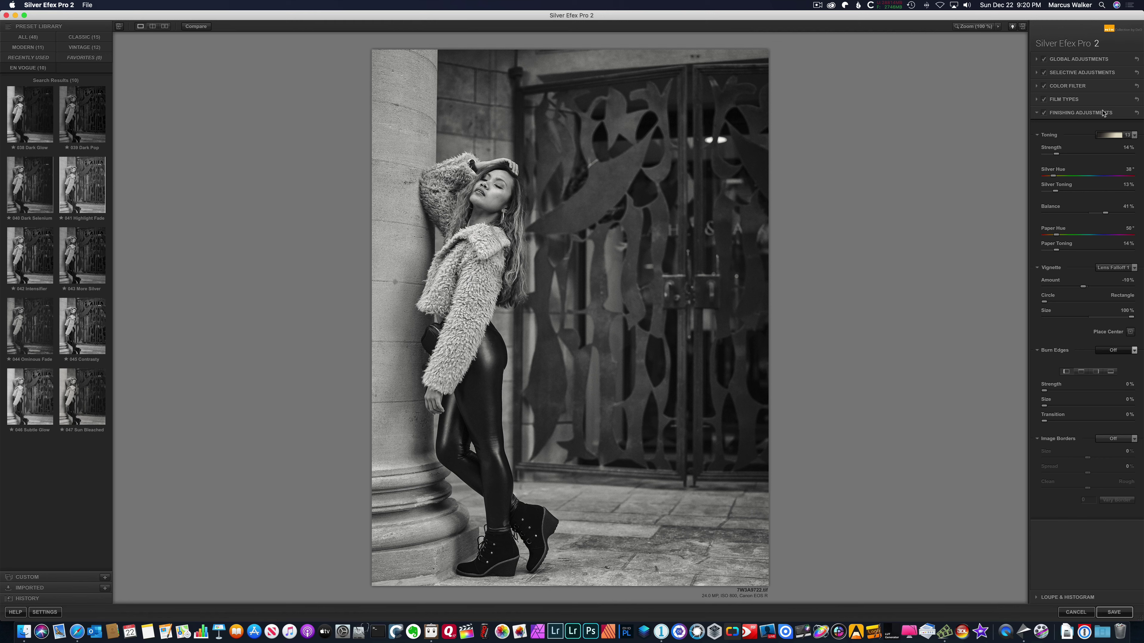
pyautogui.click(1036, 113)
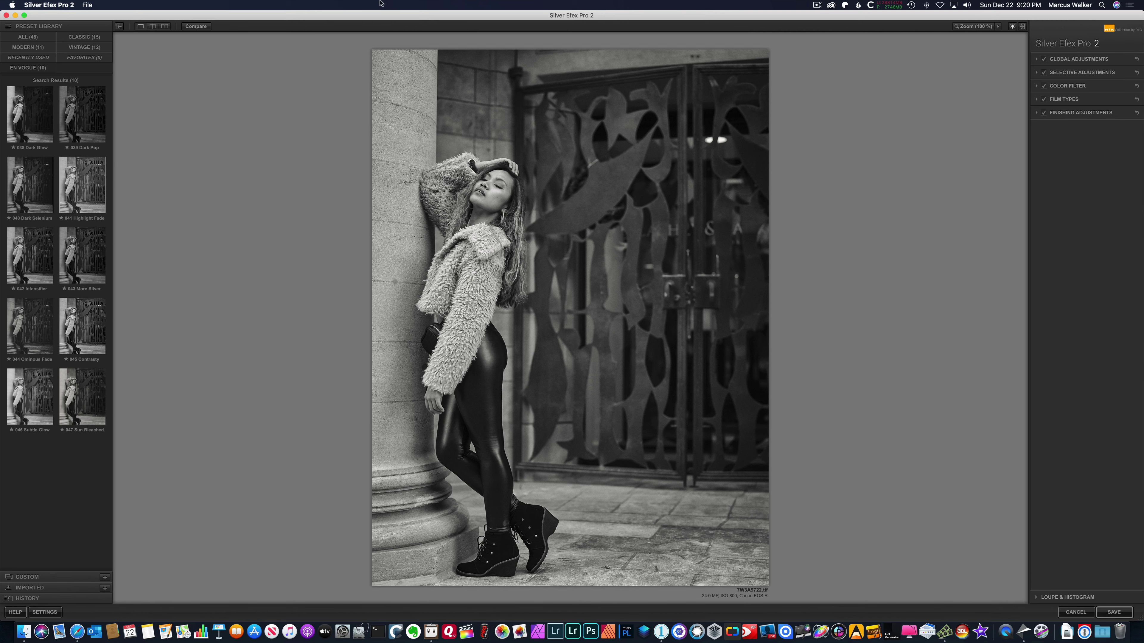
# Step: Save the current adjustments as a custom preset named "Fashion Cool Style"
pyautogui.click(104, 578)
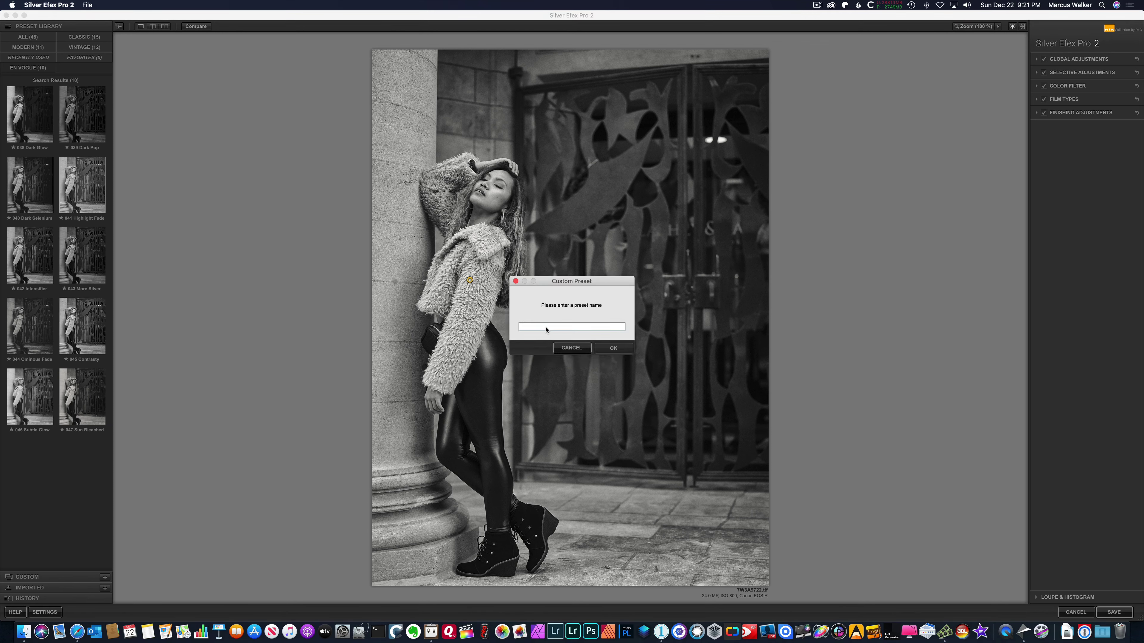
pyautogui.press('shift')
pyautogui.write('Fashion Cool Style')
pyautogui.click(613, 347)
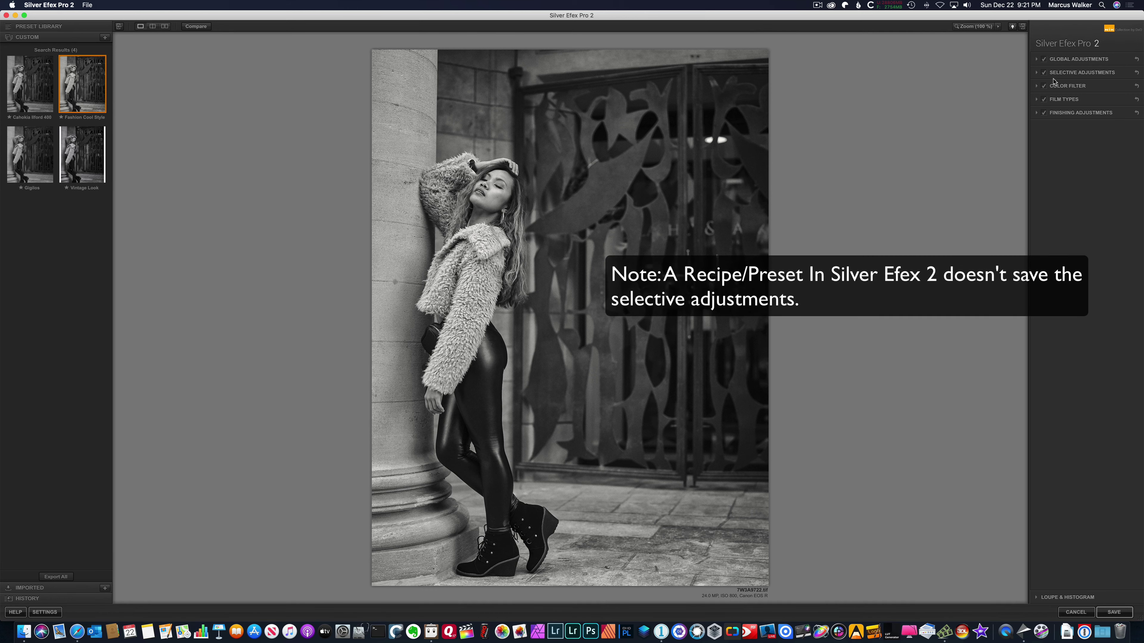
# Step: Expand the selective adjustments to check the control point group, and save the converted image back to Capture One
pyautogui.click(1036, 73)
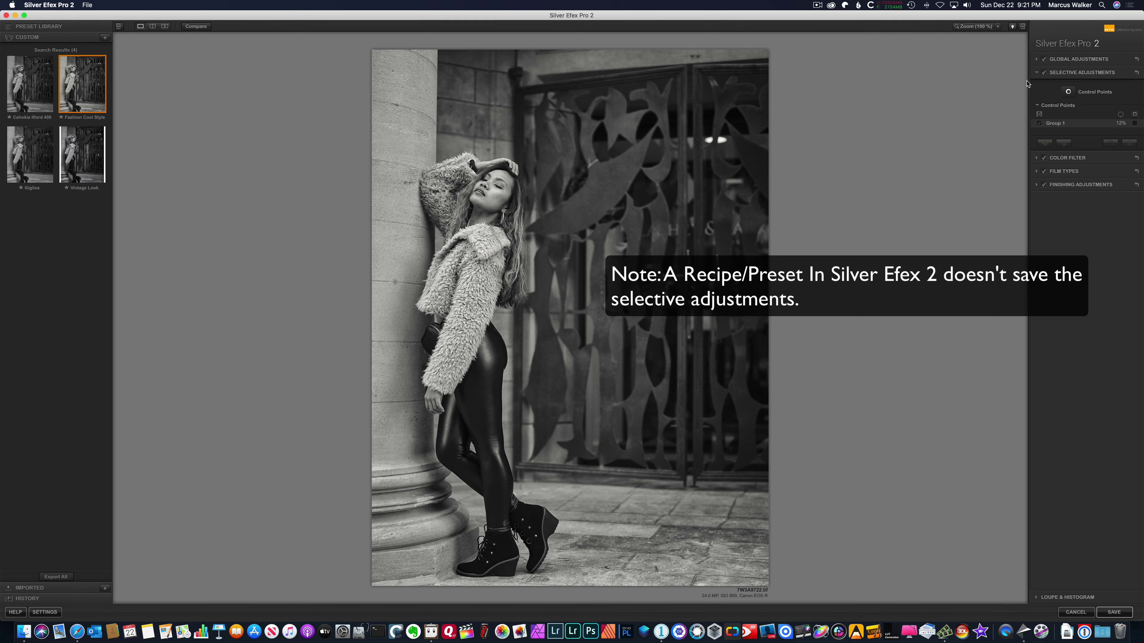
pyautogui.click(1068, 92)
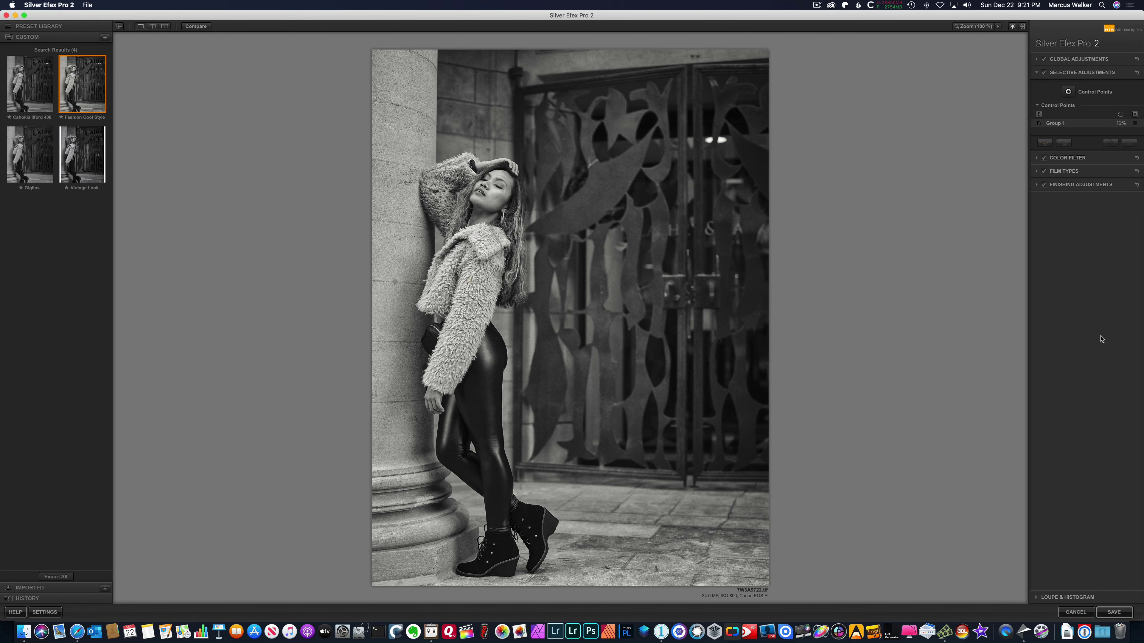
pyautogui.click(1112, 614)
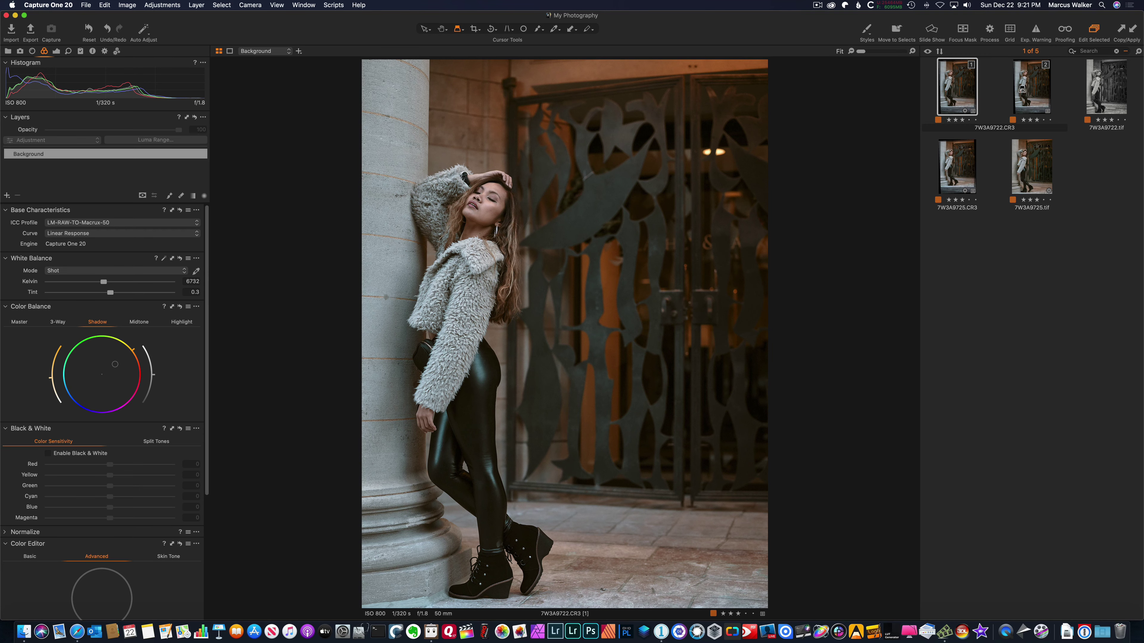
# Step: Open the converted 7W3A9722.tif in Capture One and examine the model's face with the loupe
pyautogui.click(1105, 81)
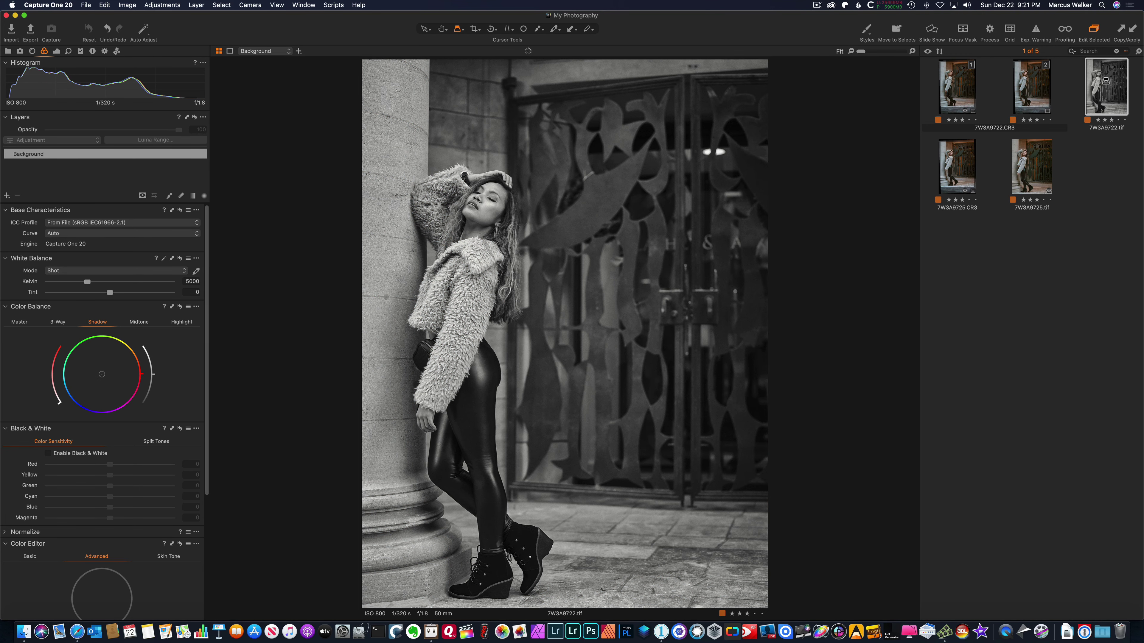
pyautogui.click(489, 210)
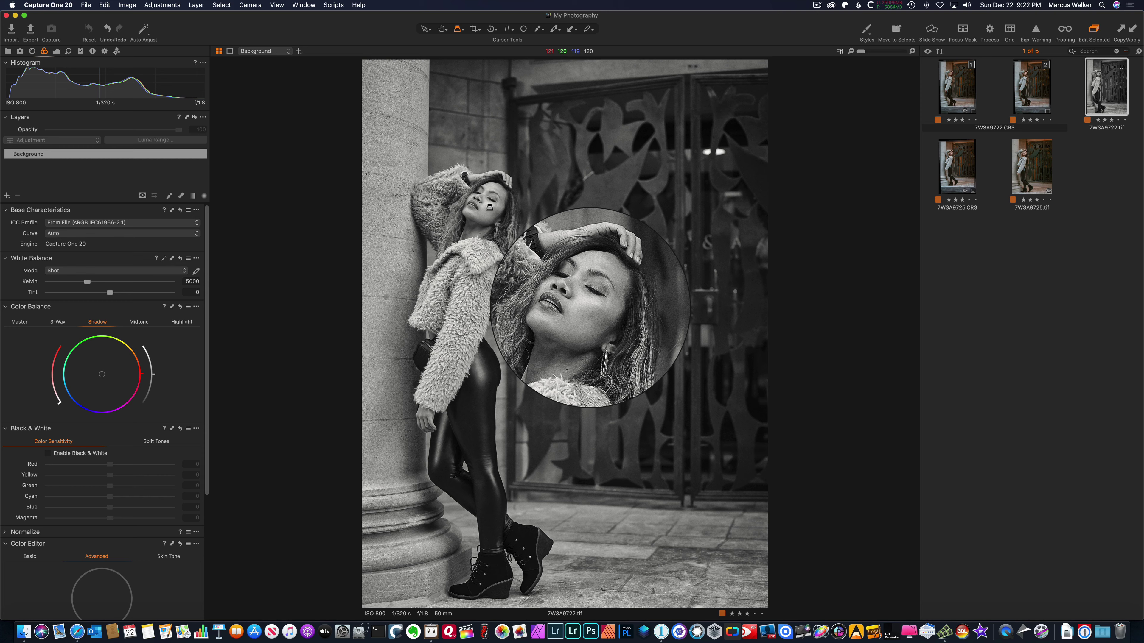
pyautogui.moveTo(489, 207); pyautogui.dragTo(577, 172)
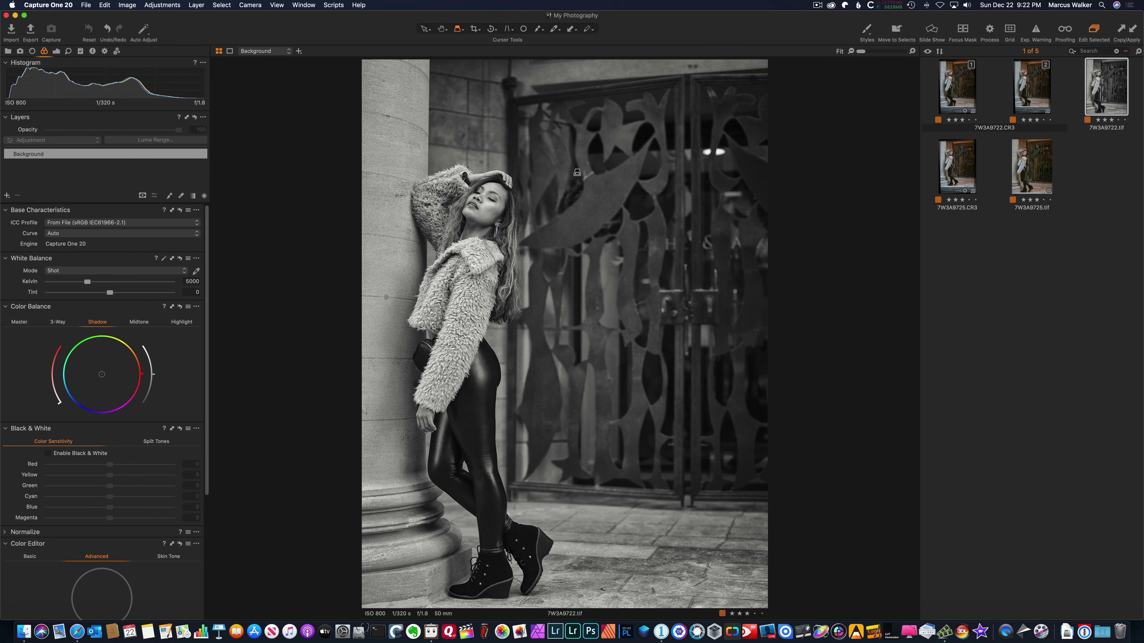